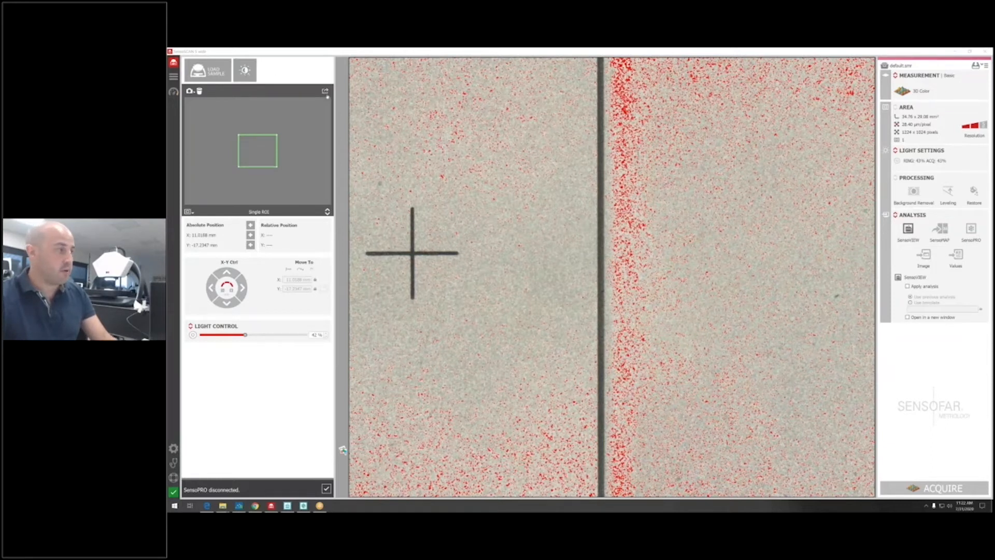
Auto-adjust the light for the sample, acquire a 3D colour measurement, and show the result as the large 3D view
left_click(245, 70)
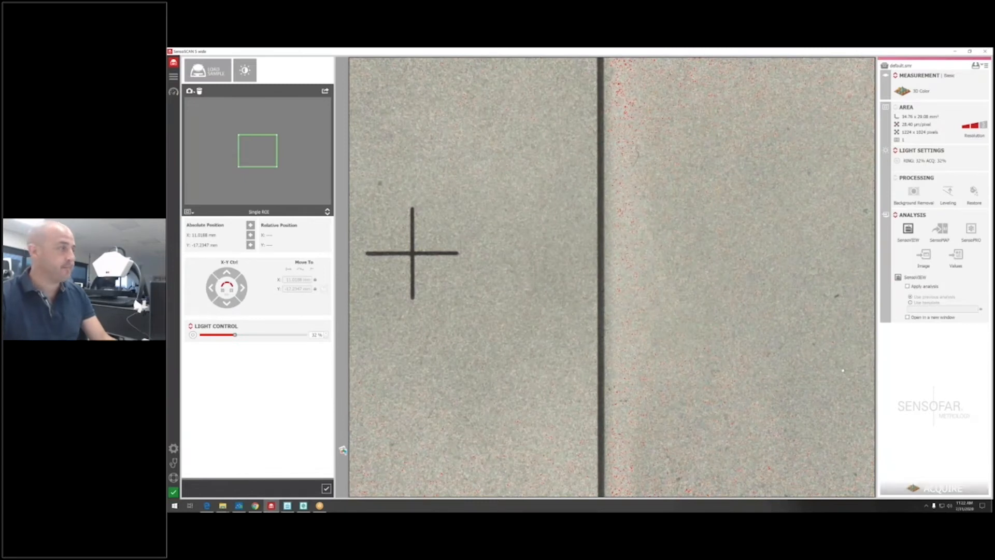
left_click(911, 488)
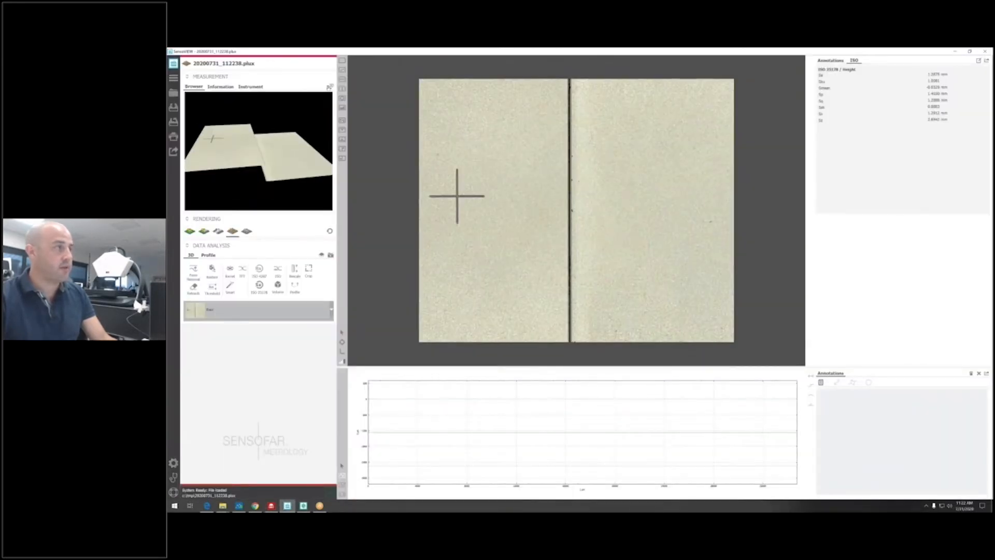
left_click(329, 87)
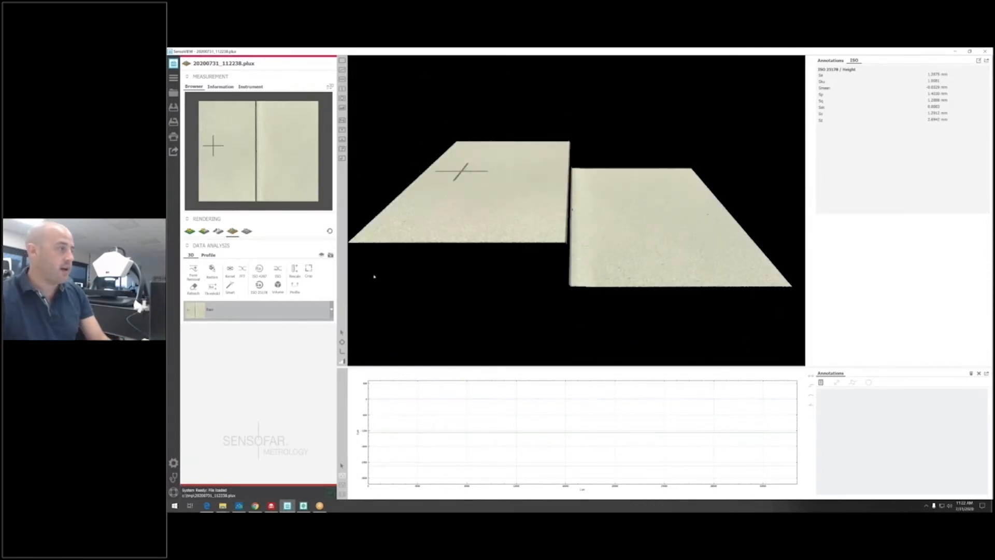
Remove the plane form from the measurement, using a rectangular reference area covering the surface without the cross mark
left_click(193, 269)
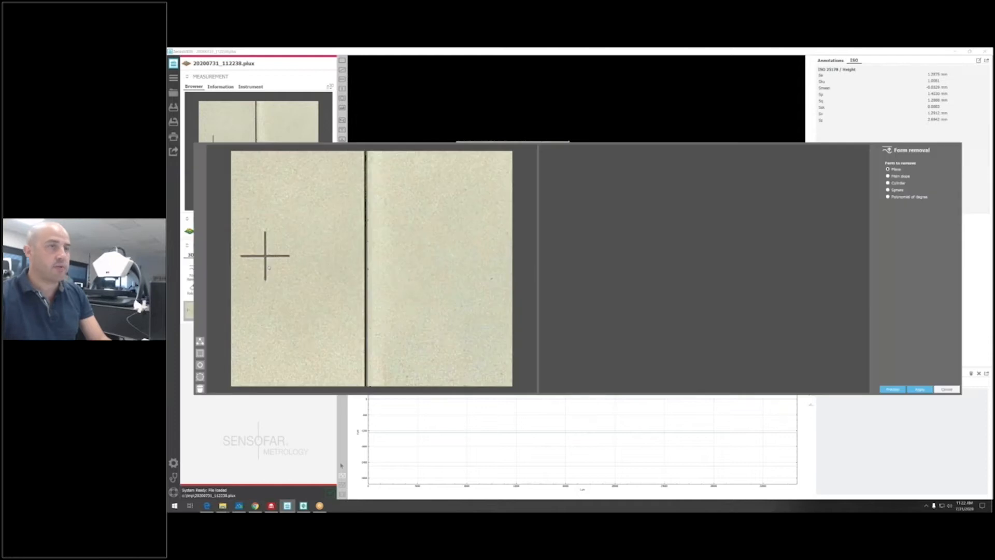
left_click(199, 353)
left_click_drag(412, 252, 492, 196)
left_click_drag(389, 271, 378, 386)
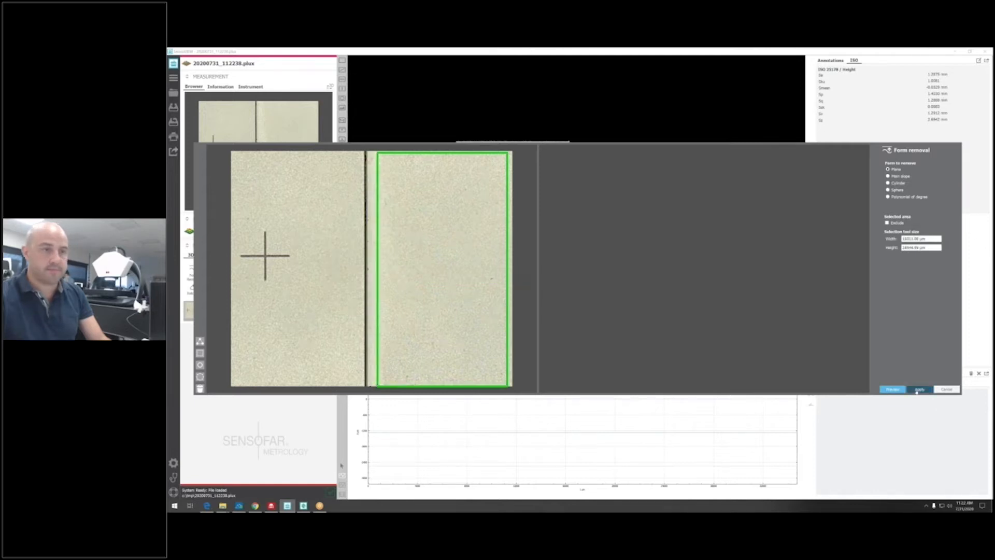
left_click(918, 389)
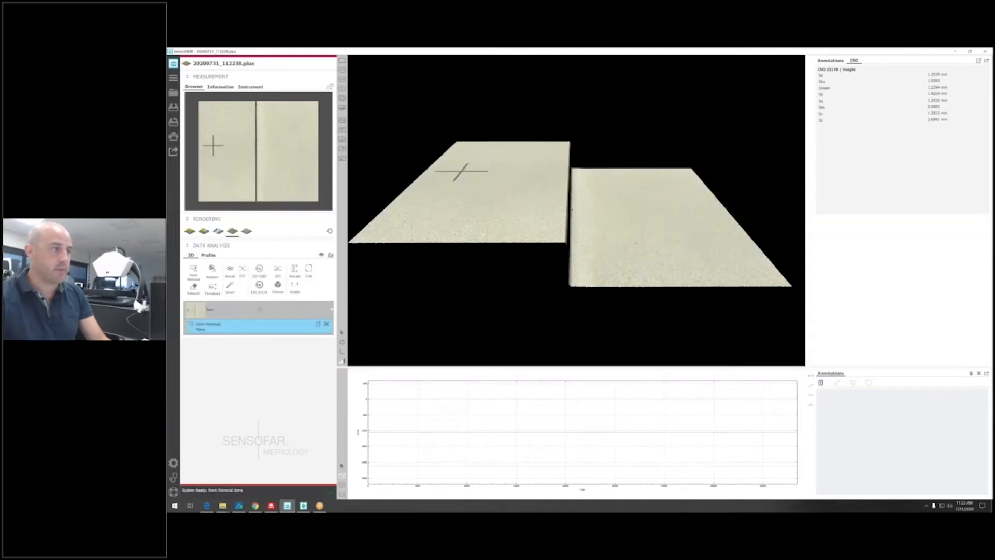
Extract a horizontal profile across the step, averaged over most of the surface height, and measure the step height between its two levels
left_click_drag(628, 280, 705, 232)
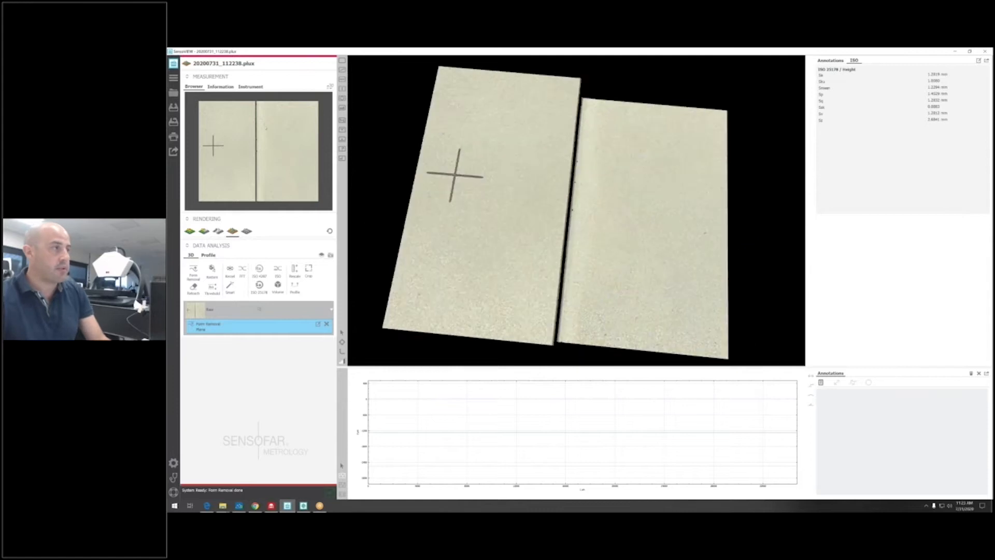
left_click(342, 78)
left_click(575, 209)
left_click_drag(605, 210, 600, 100)
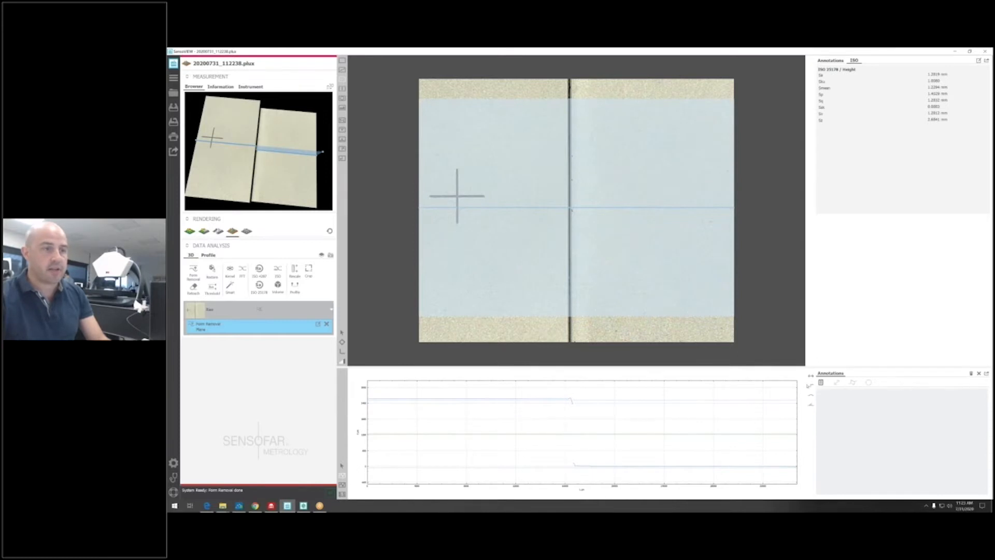
left_click(810, 386)
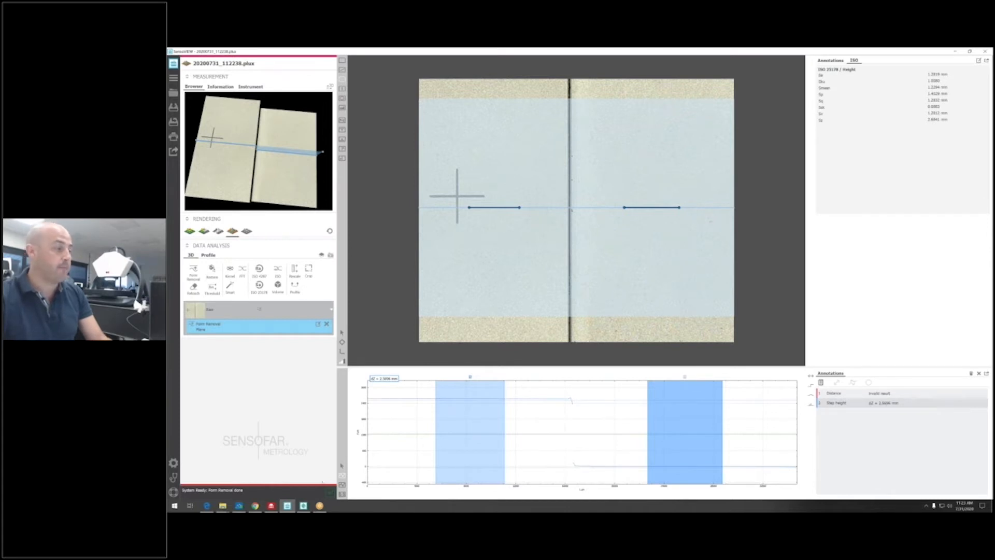
Switch to SensoSCAN, acquire a 128.60 x 133.75 mm sample overview, and move the stage to the area on the other side of the cross mark
left_click(271, 505)
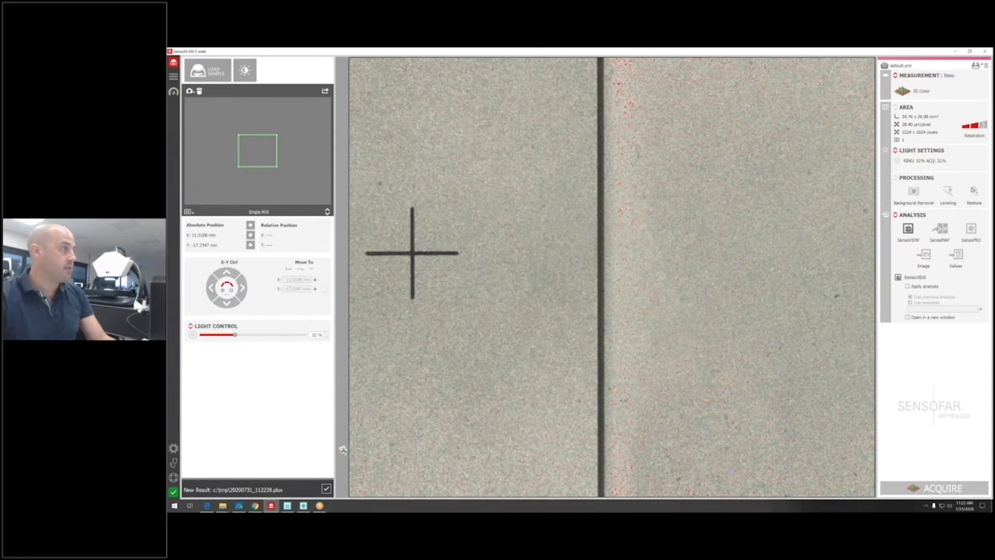
left_click(189, 92)
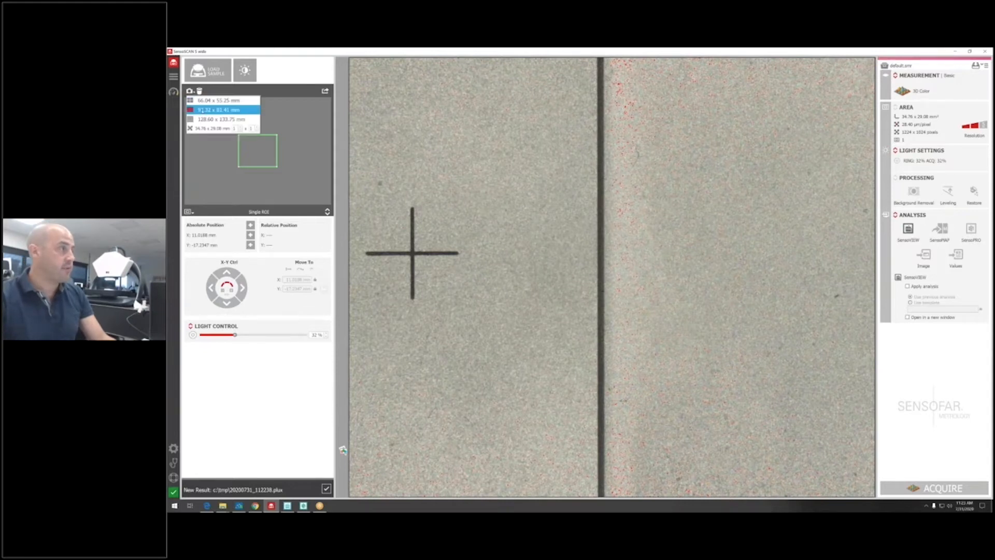
left_click(213, 110)
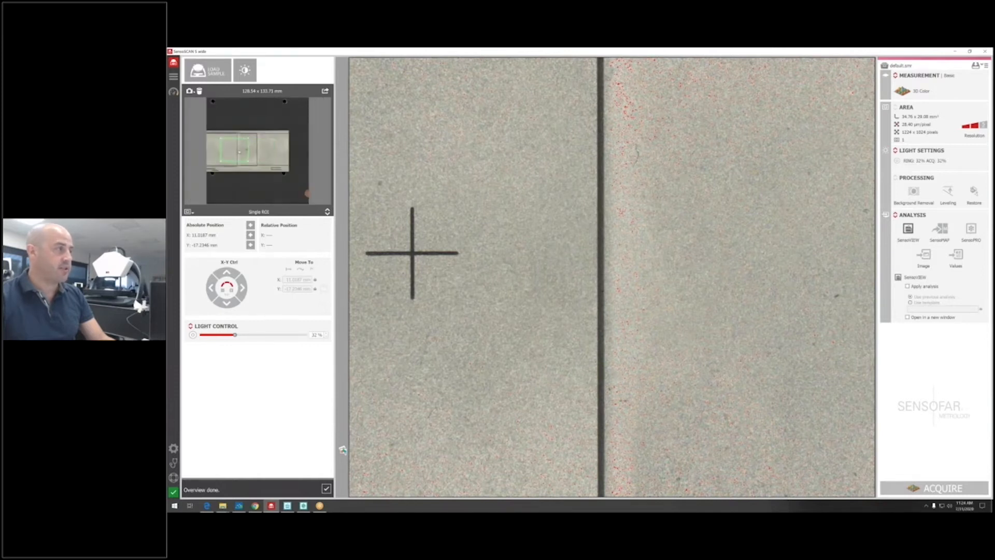
double_click(213, 150)
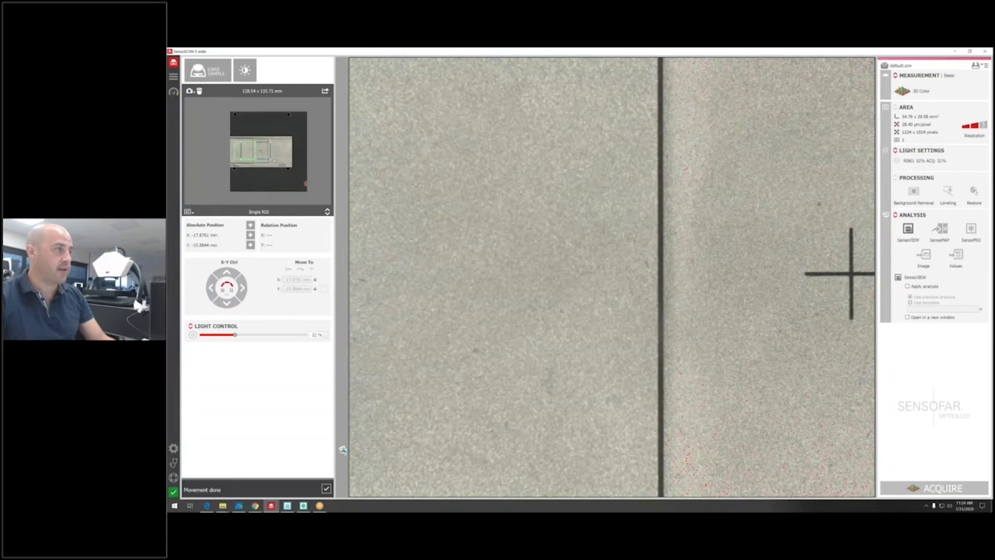
Try a two-column, one-row extended measurement area on the sample overview, and return to a single area
left_click_drag(276, 158, 276, 159)
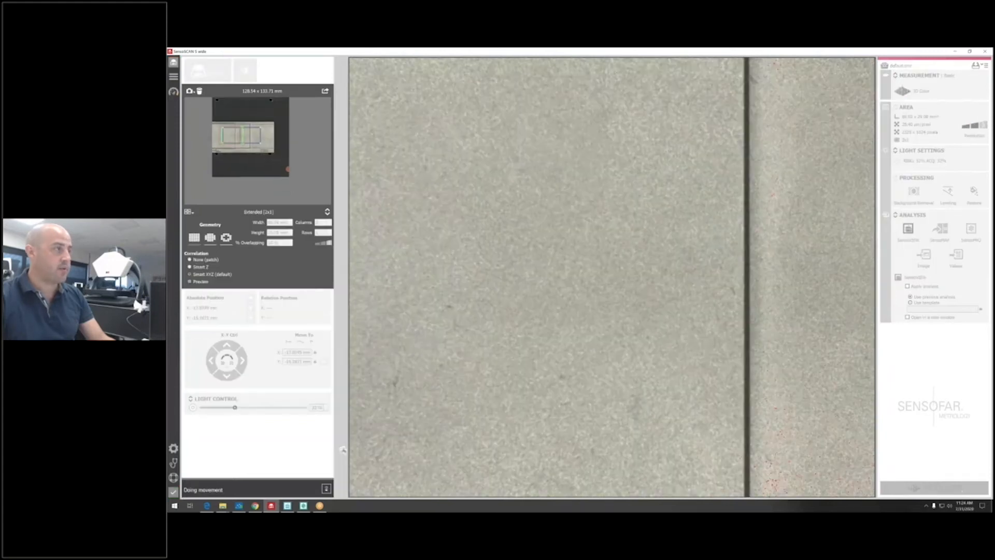
left_click_drag(236, 132, 239, 133)
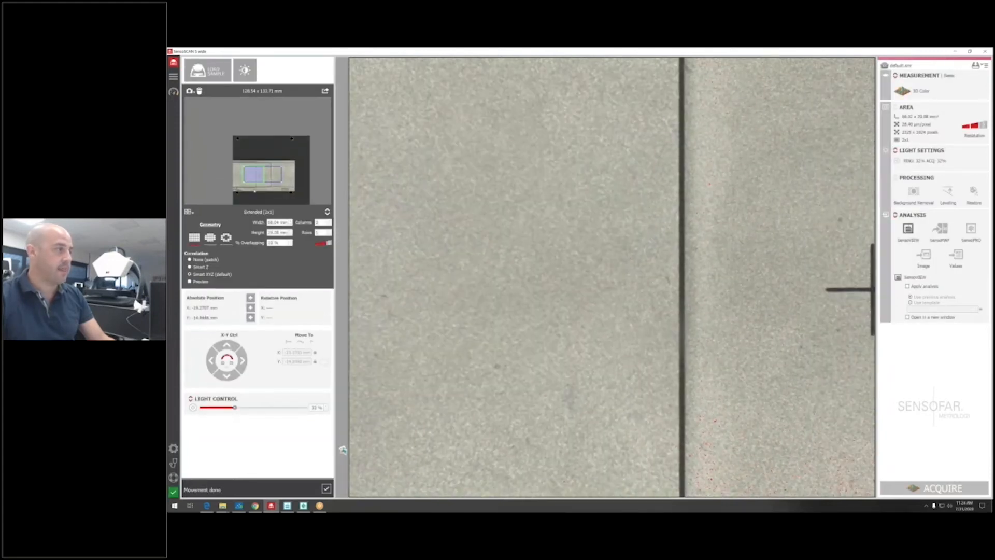
left_click(191, 213)
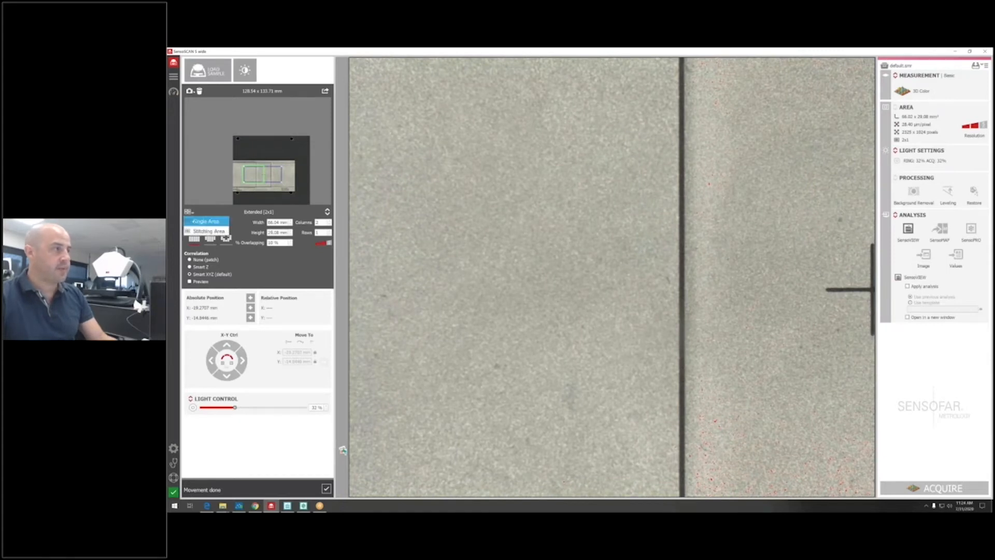
left_click(197, 220)
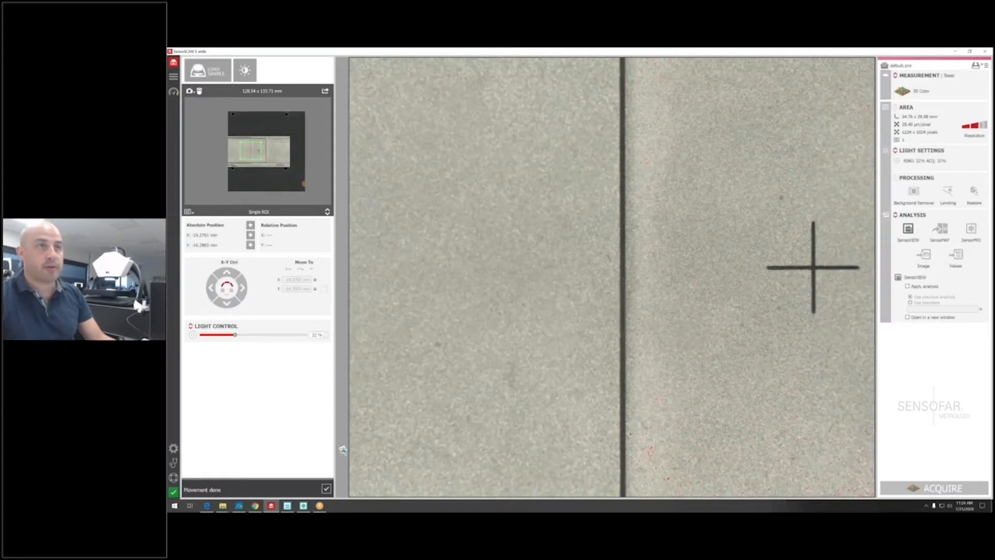
Load the multi-measurement recipe Recipe 1.MMR from the ORA folder and run its acquisition
left_click(884, 65)
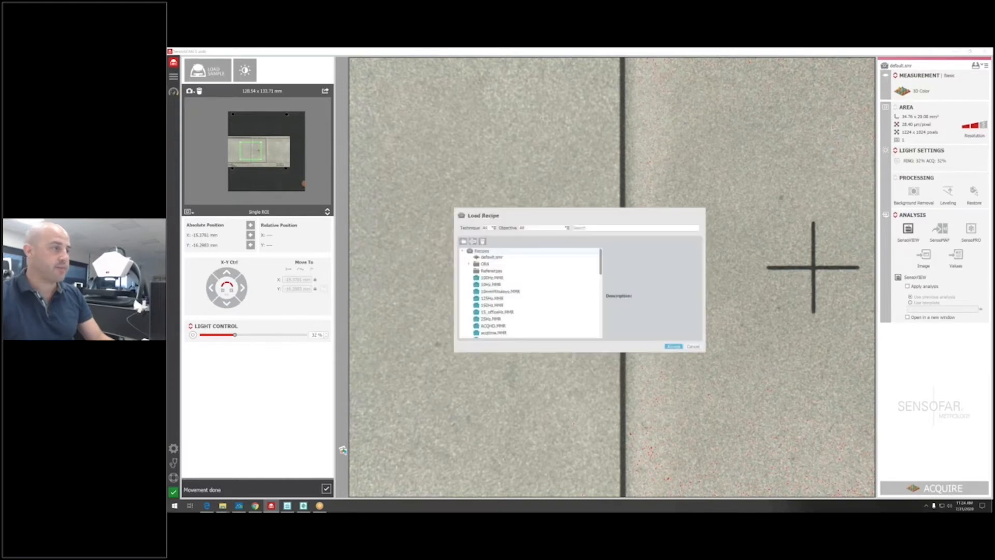
left_click(470, 264)
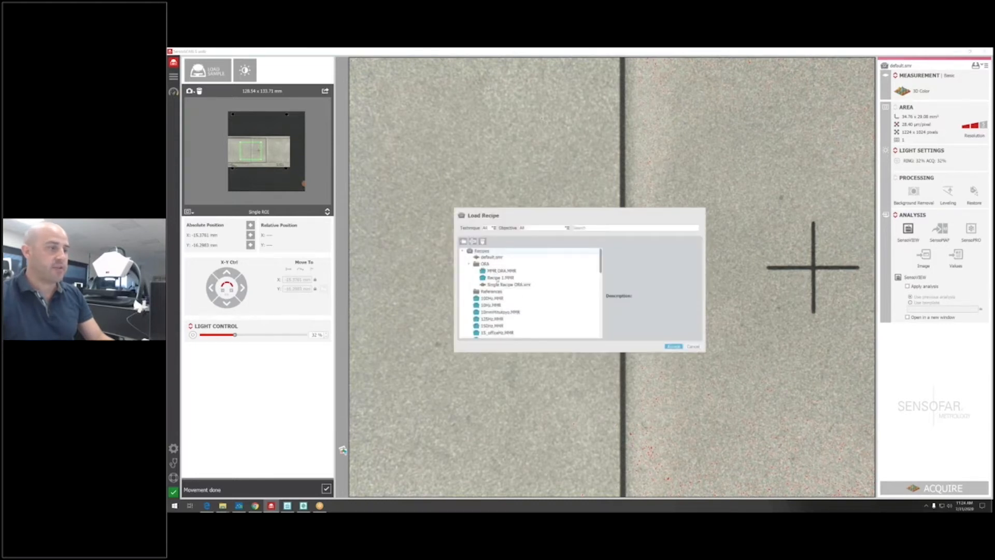
left_click(496, 277)
double_click(496, 277)
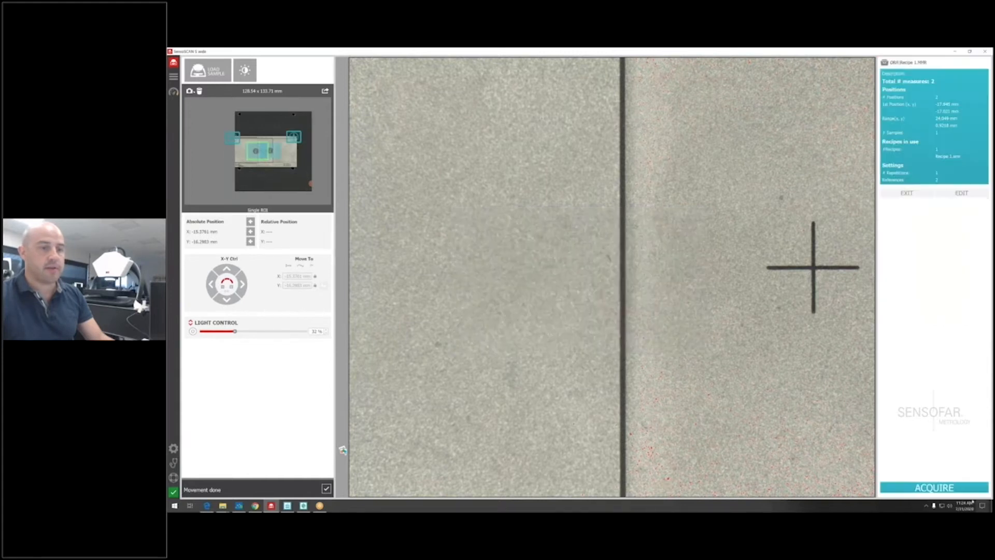
left_click(953, 488)
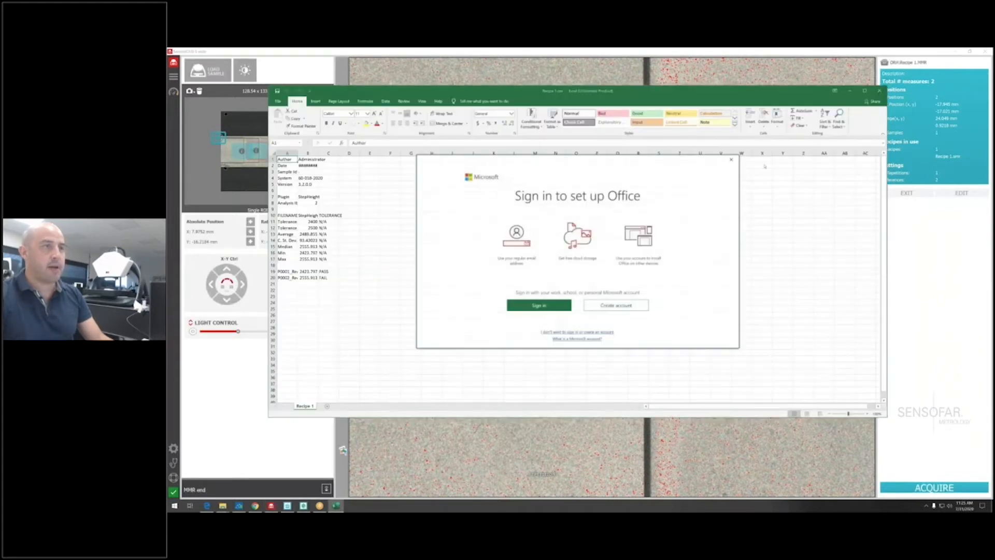
Dismiss the Office sign-in, examine the step height values and tolerance results of both measured positions, and close the results workbook
left_click(728, 160)
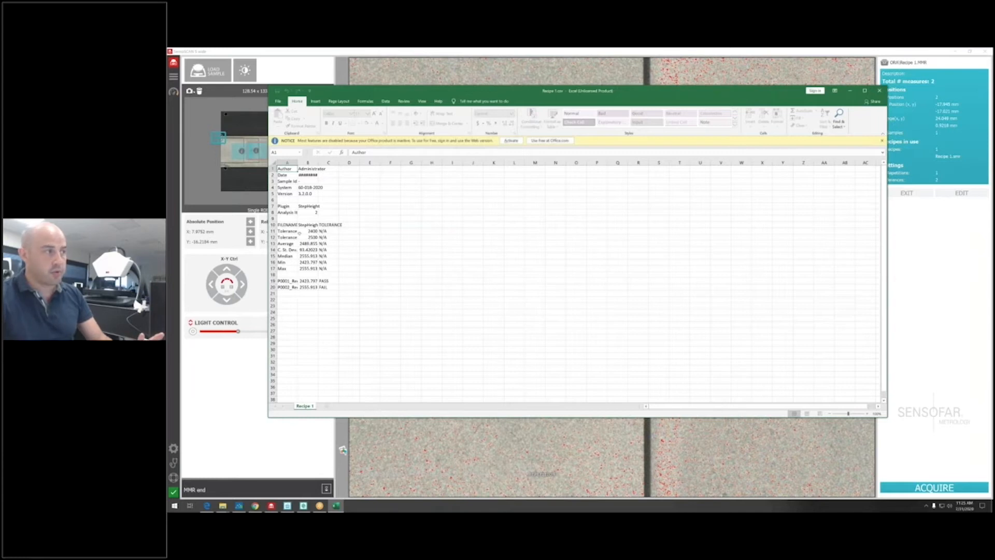
left_click(309, 287)
left_click(301, 280)
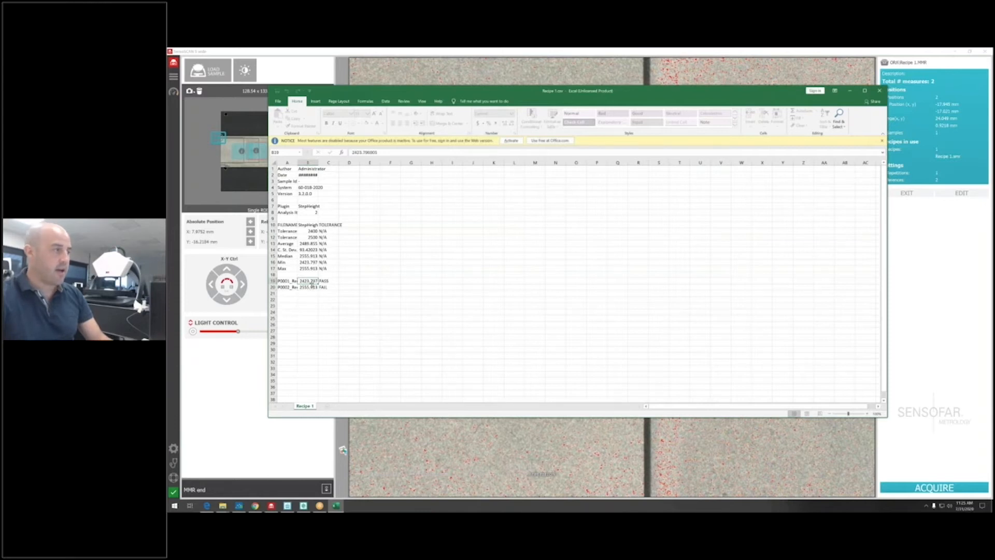
left_click(323, 281)
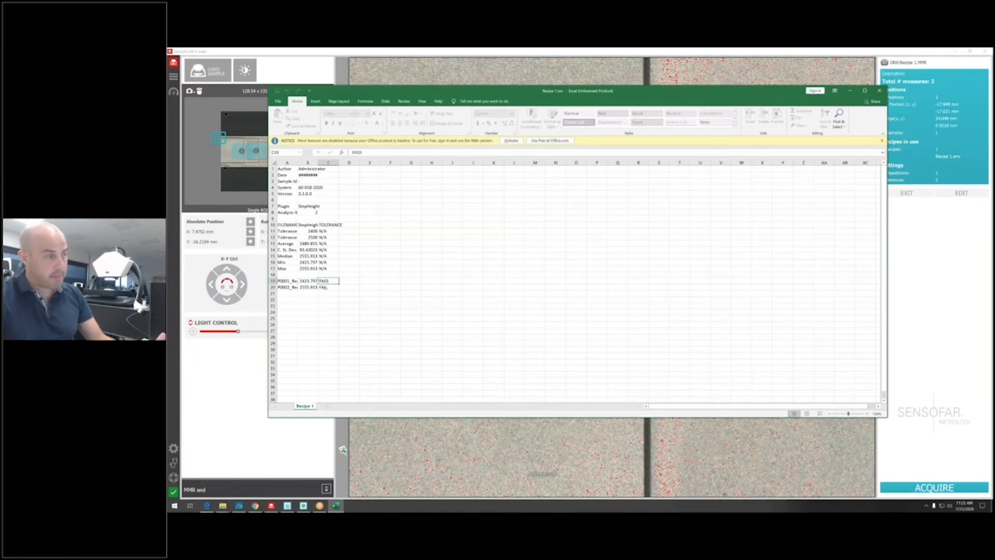
left_click(325, 287)
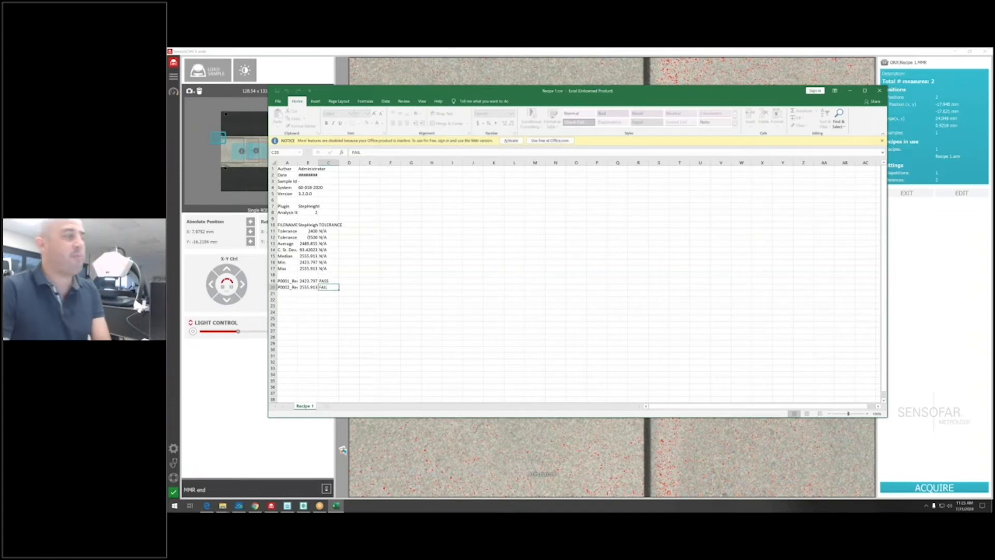
left_click(309, 286)
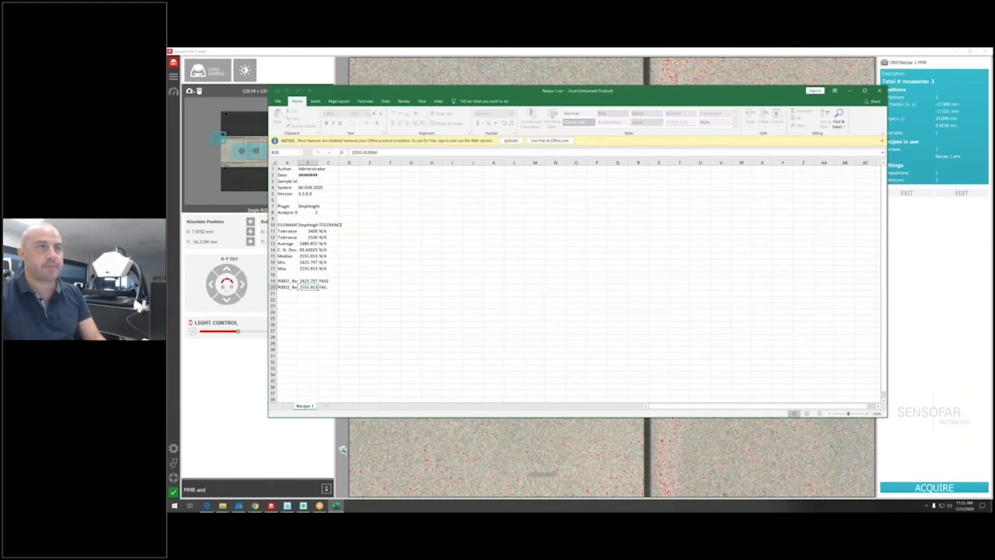
left_click(879, 90)
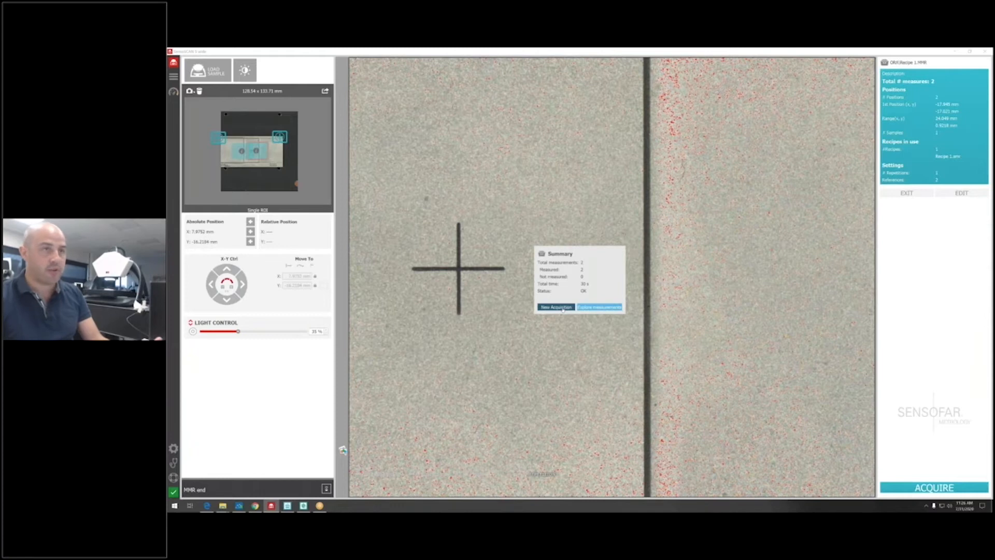
Close the recipe summary for a new acquisition, acquire a single 3D colour measurement with the default recipe, and inspect it in 3D
left_click(556, 308)
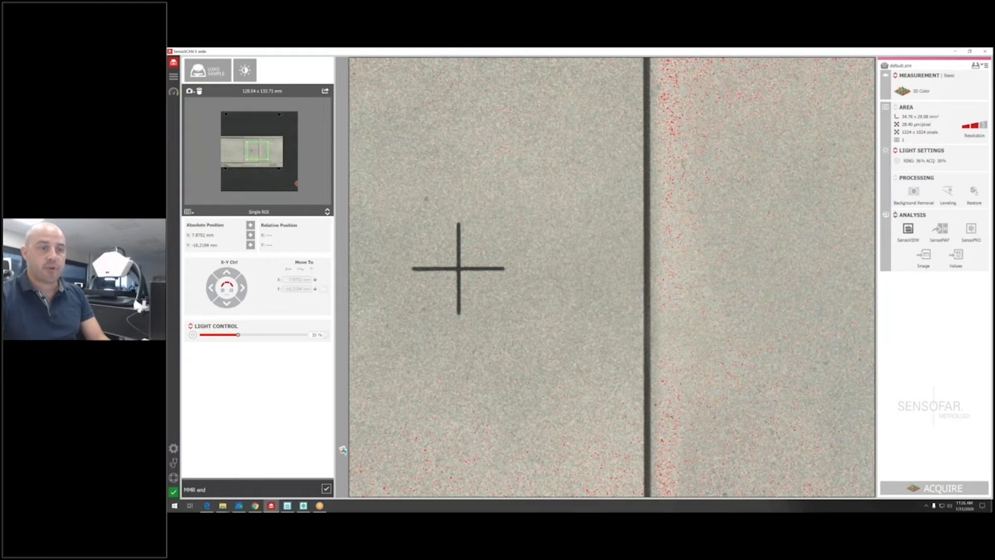
left_click(934, 487)
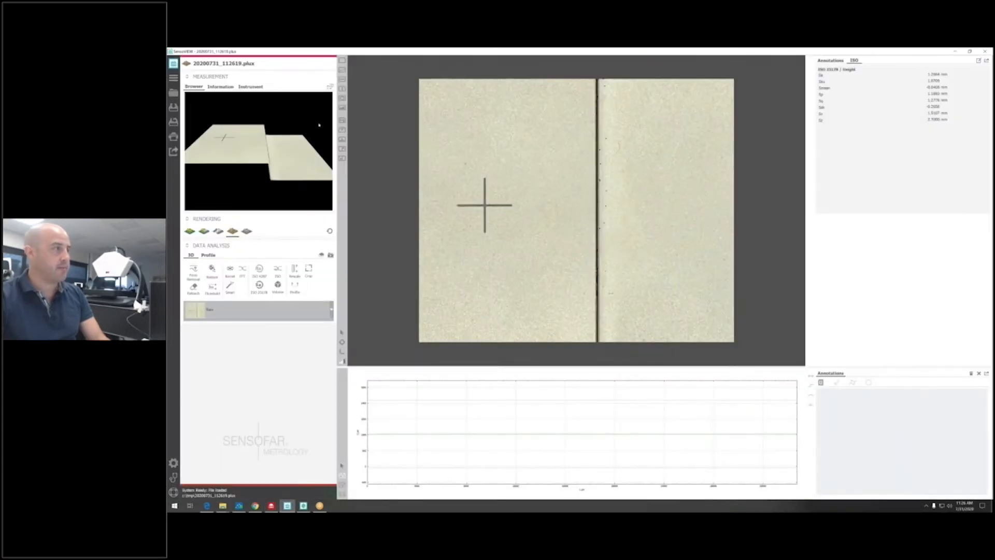
left_click_drag(268, 161, 193, 125)
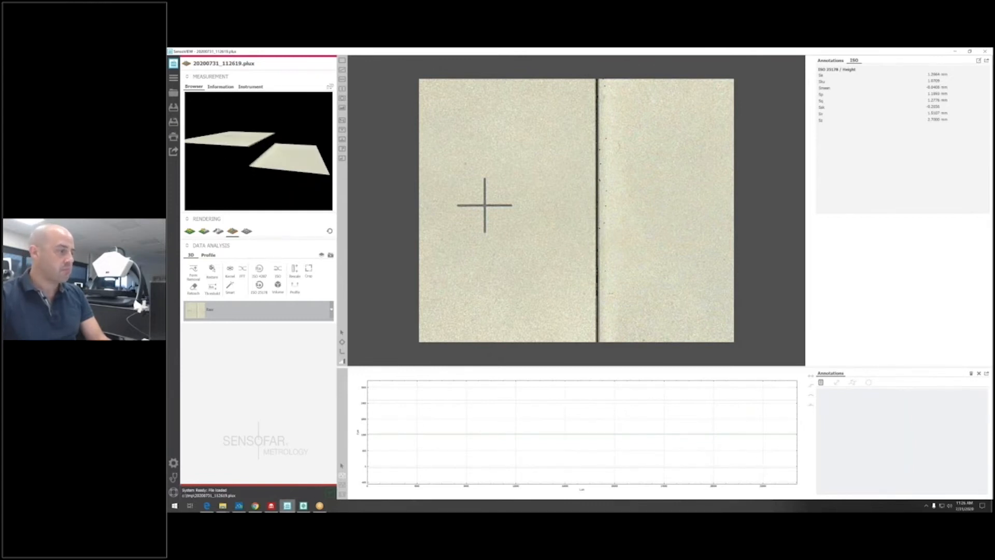
left_click(271, 505)
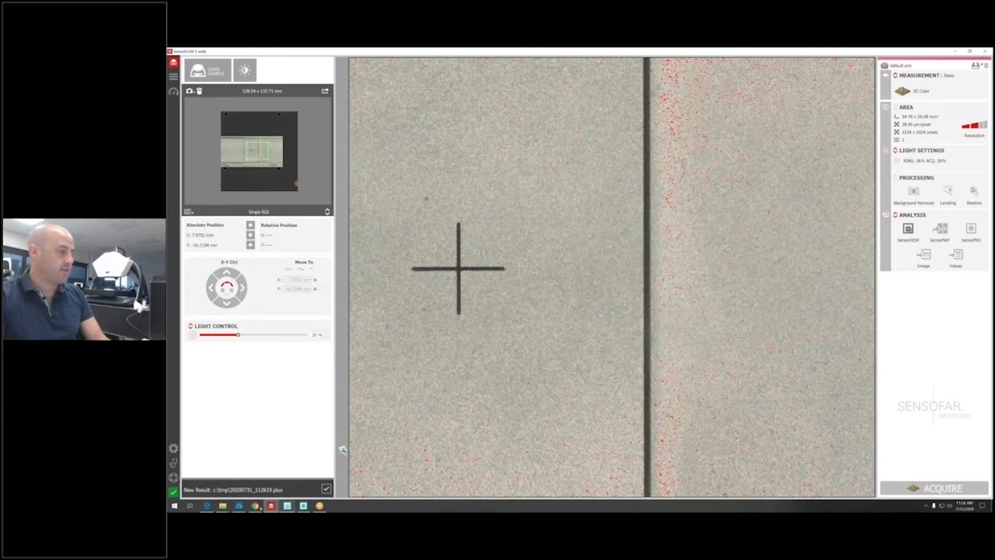
left_click(287, 506)
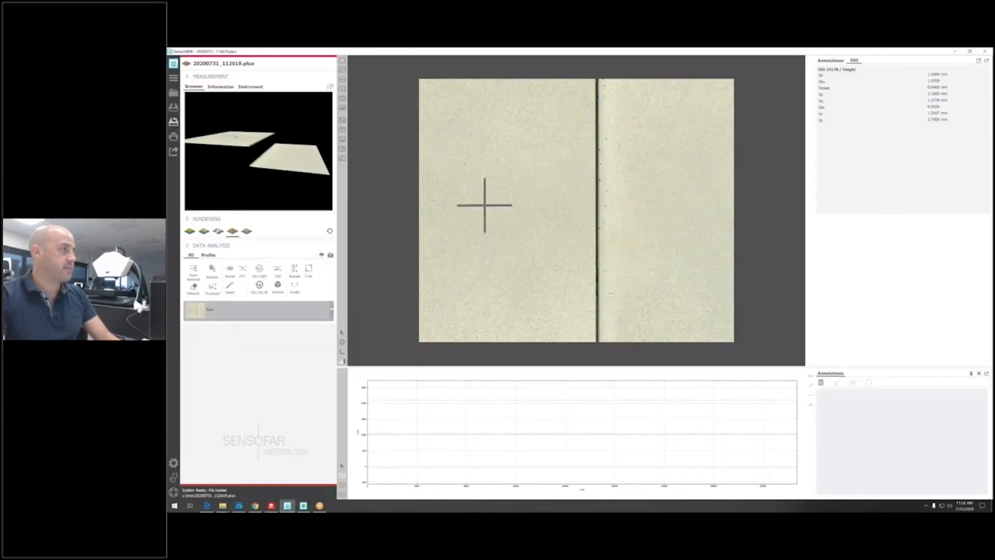
Save the measurement as Example 1 in PLUX format, inside a new desktop folder named with the person's first name
key("ctrl+s")
left_click(216, 85)
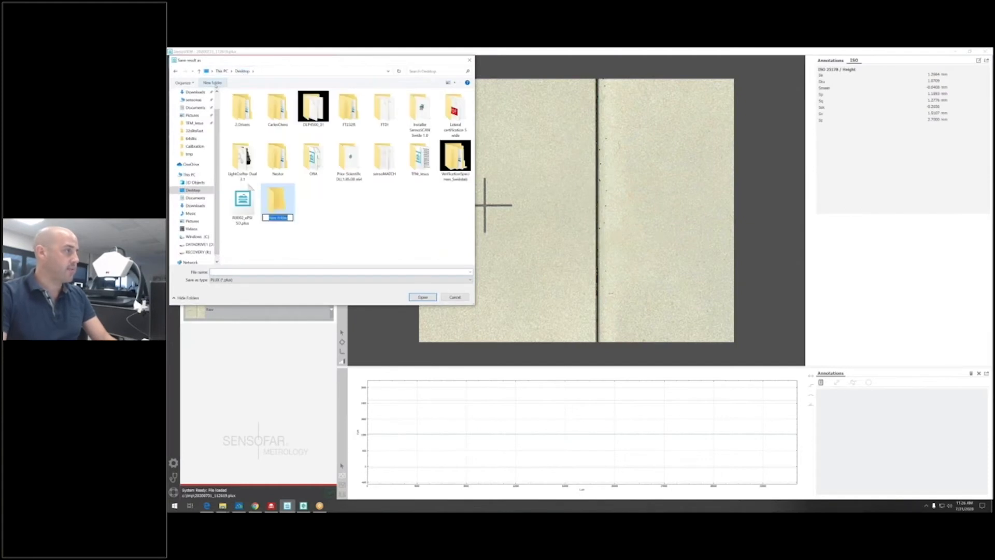
type("albert")
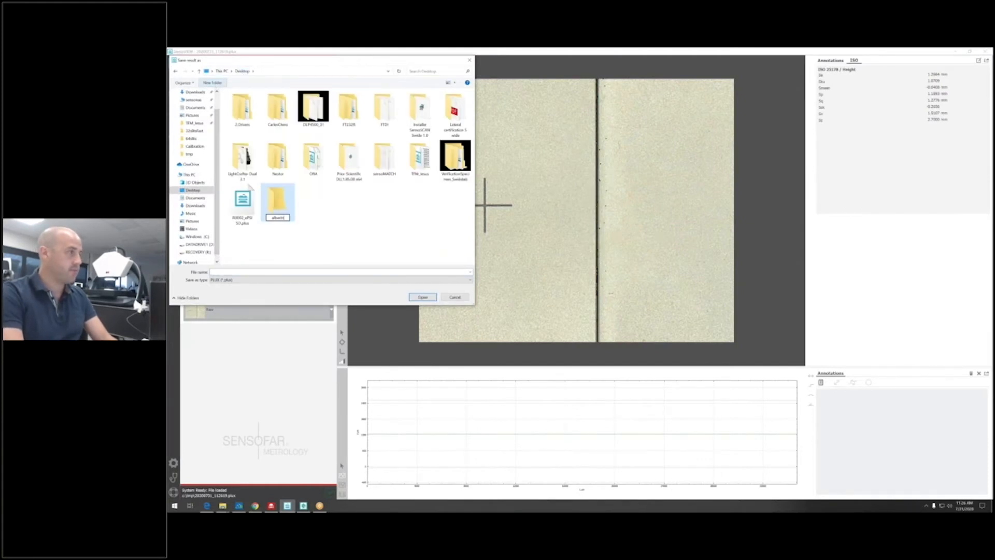
type("o")
key("Return")
key("Return")
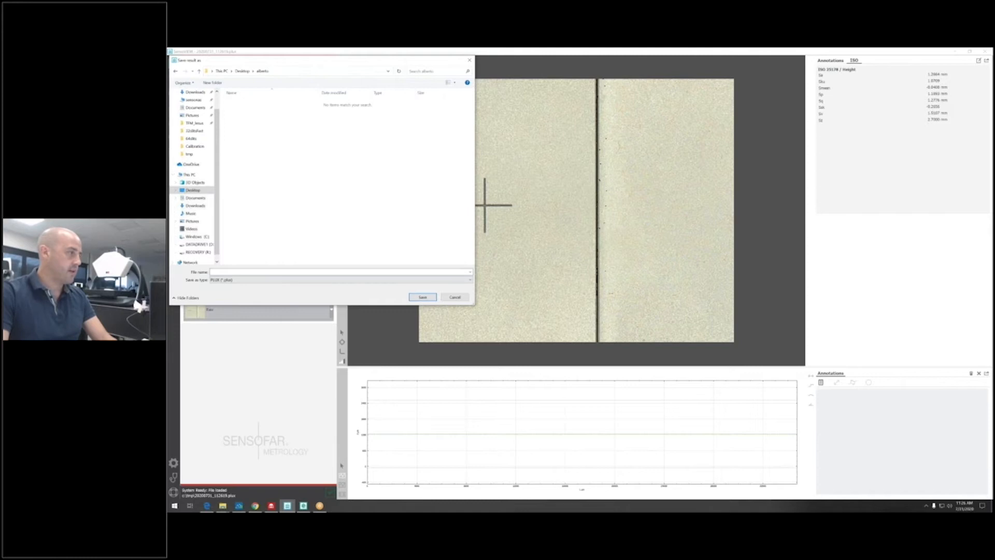
type("fre")
type("mple 1")
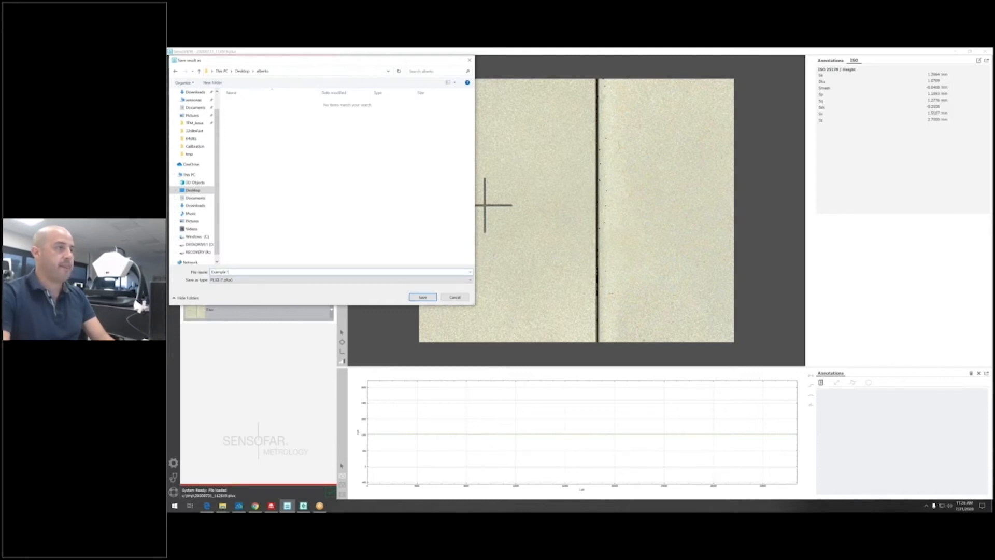
key("Return")
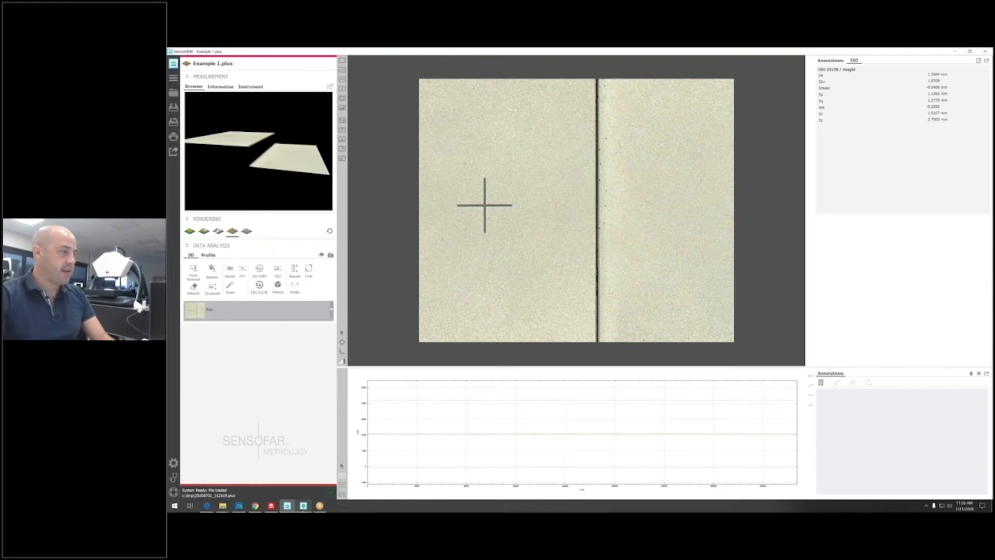
Switch to SensoPRO and close its SDK connection
left_click(303, 506)
left_click(175, 106)
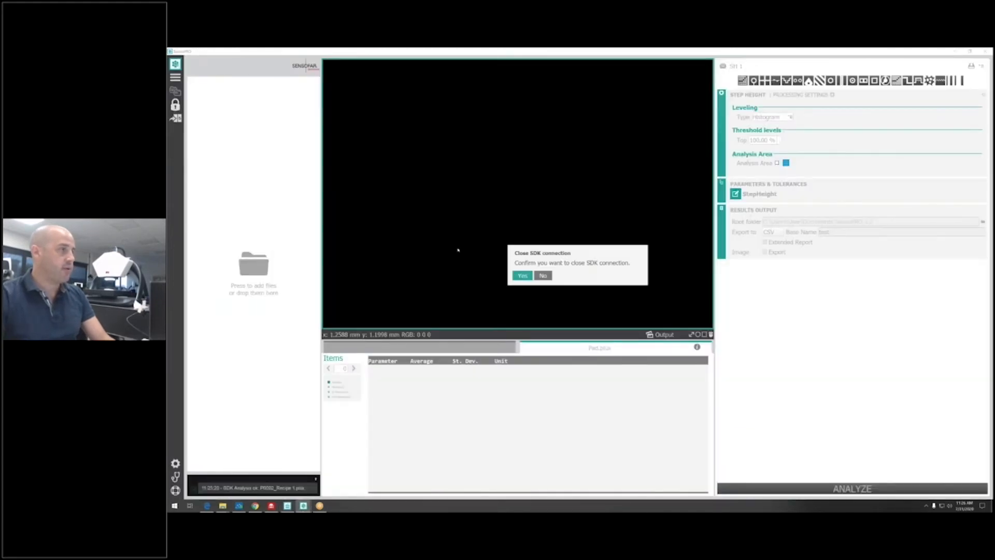
left_click(523, 276)
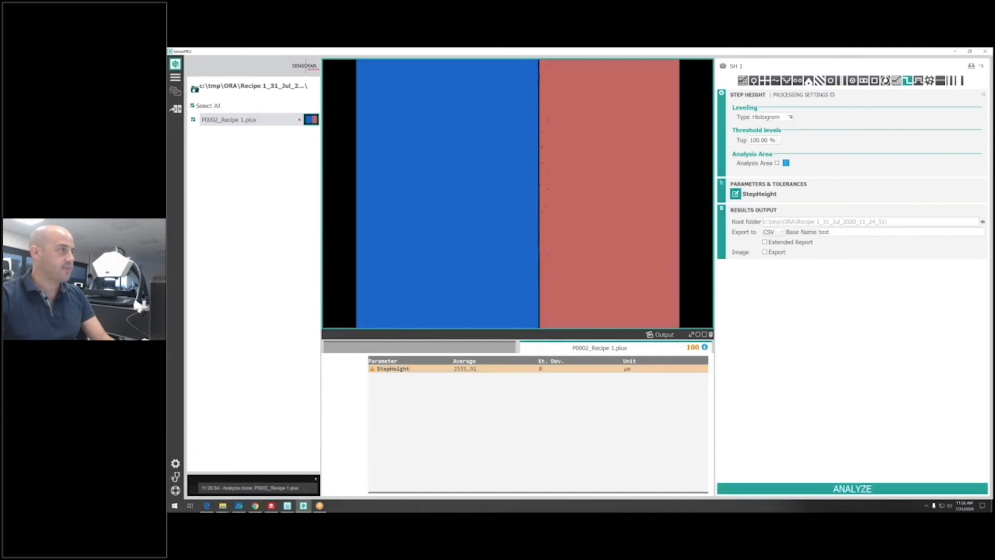
Load the Example 1.plux measurement from the newly created desktop folder
left_click(194, 88)
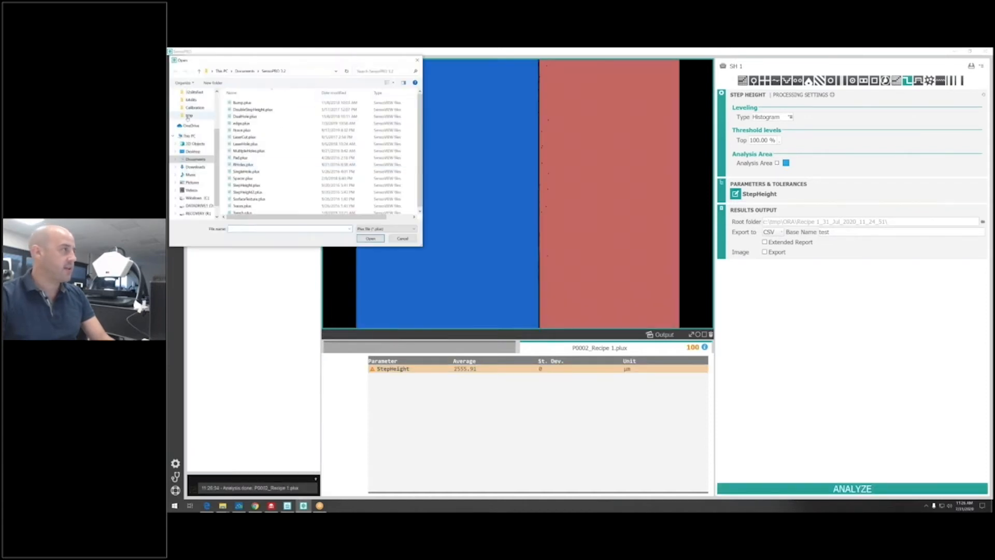
scroll(191, 151, "up", 3)
left_click(193, 105)
double_click(265, 114)
double_click(244, 103)
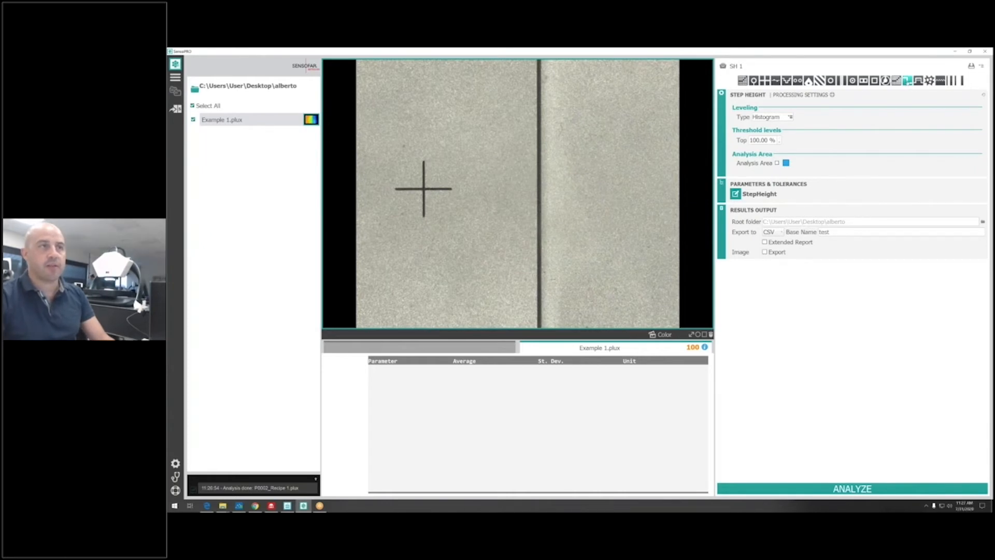
Set the maximum StepHeight tolerance to 2450 µm and analyze the Example 1 measurement
left_click(737, 194)
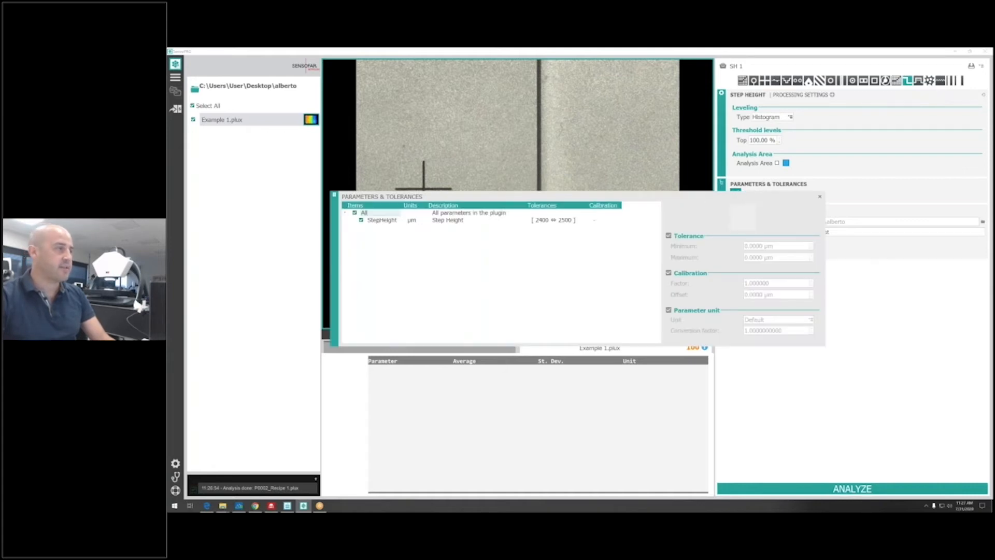
left_click(371, 221)
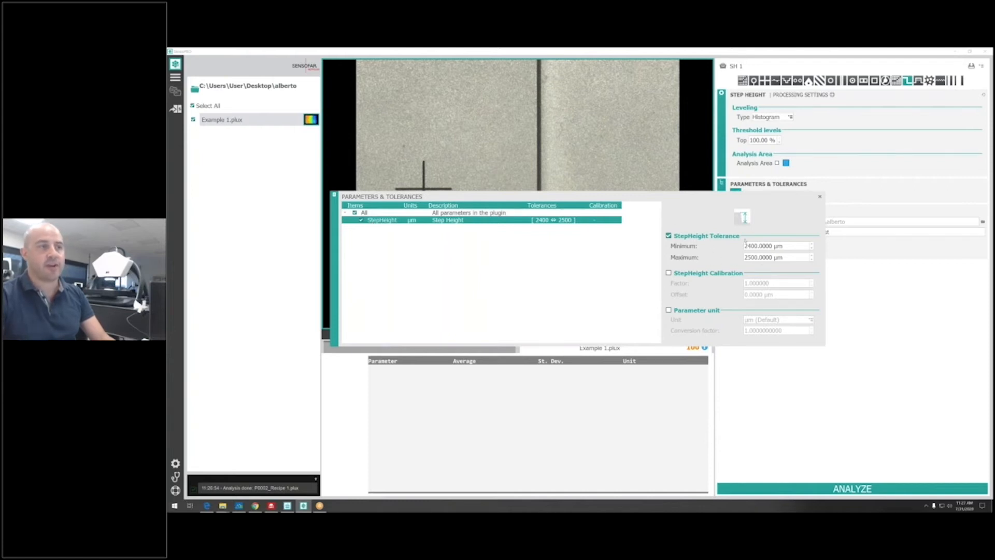
mouse_move(757, 246)
left_mouse_down()
mouse_move(743, 245)
mouse_move(743, 257)
left_mouse_up()
left_click(758, 258)
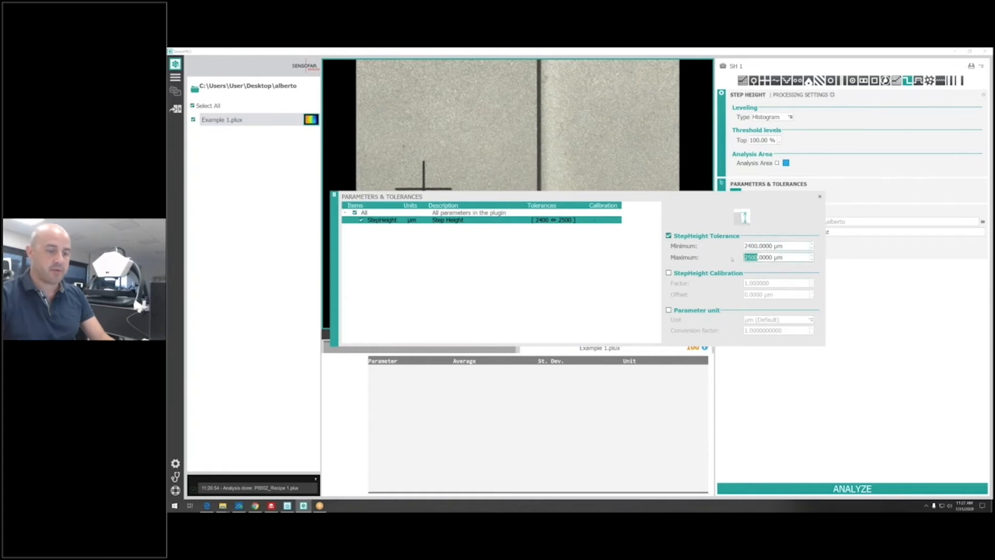
type("244")
key("BackSpace")
type("50")
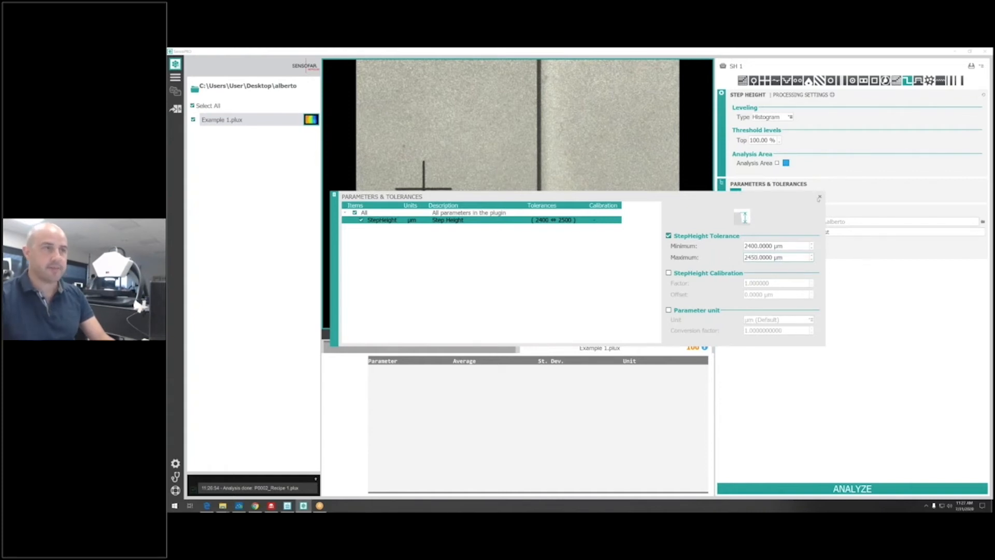
left_click(819, 198)
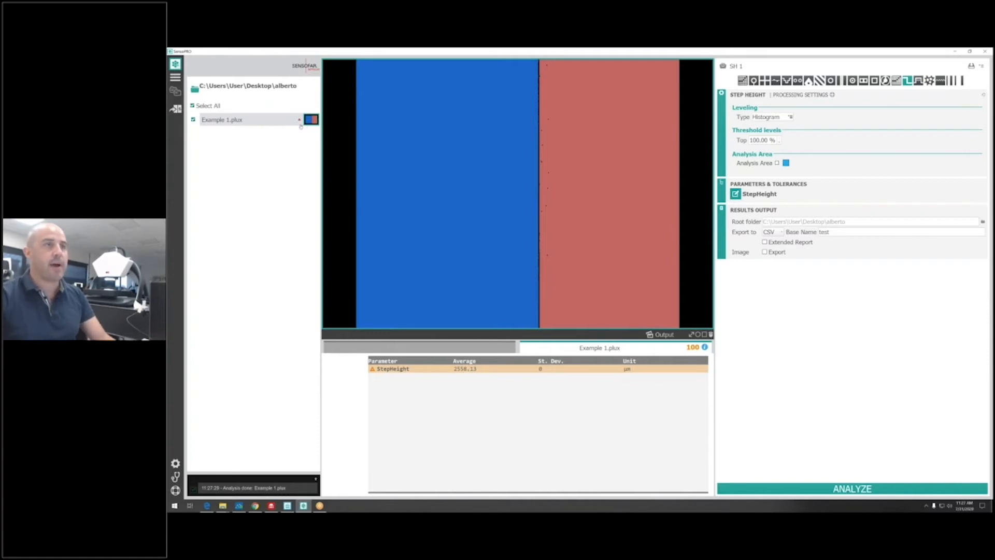
Save the step height analysis settings as a new recipe named SH 2
left_click(981, 66)
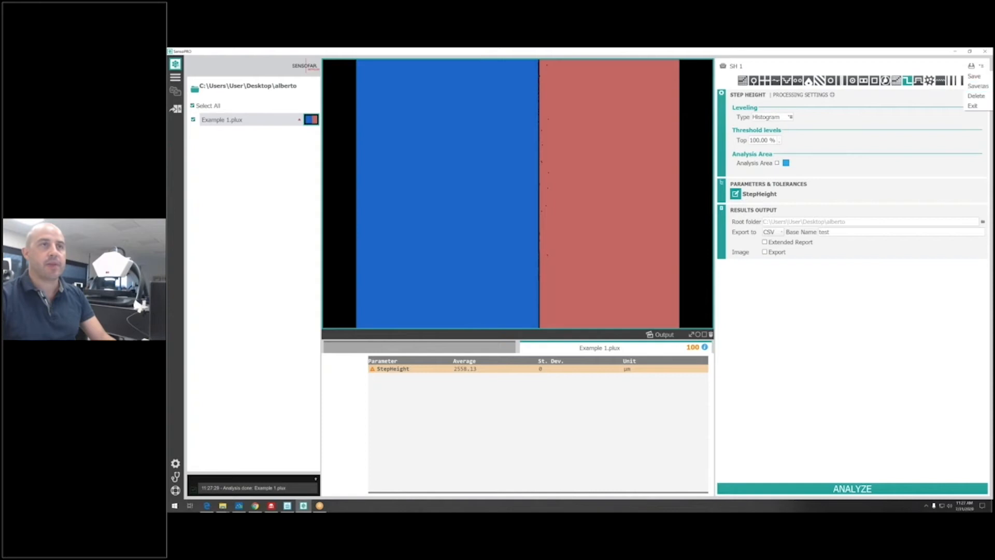
left_click(978, 85)
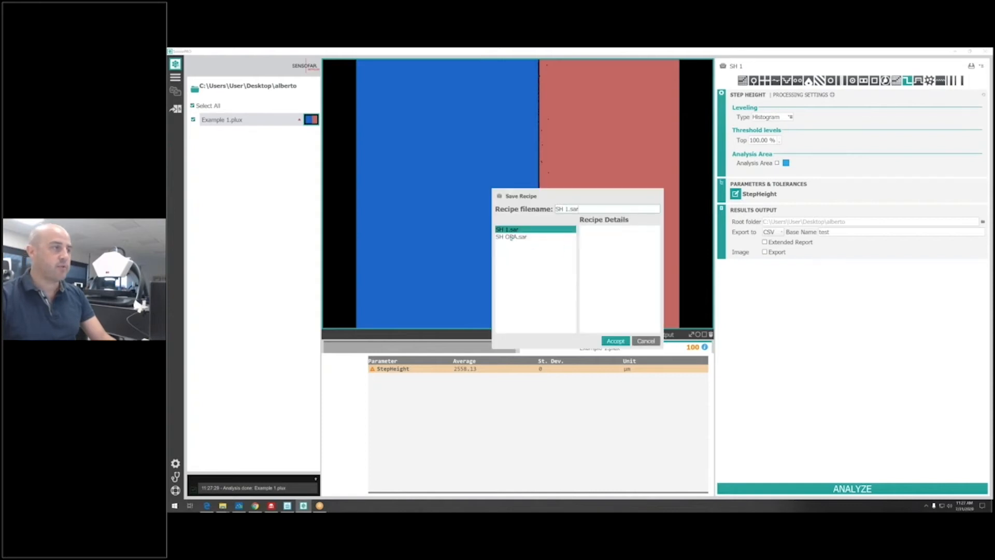
left_click_drag(581, 209, 553, 209)
type("SH 2")
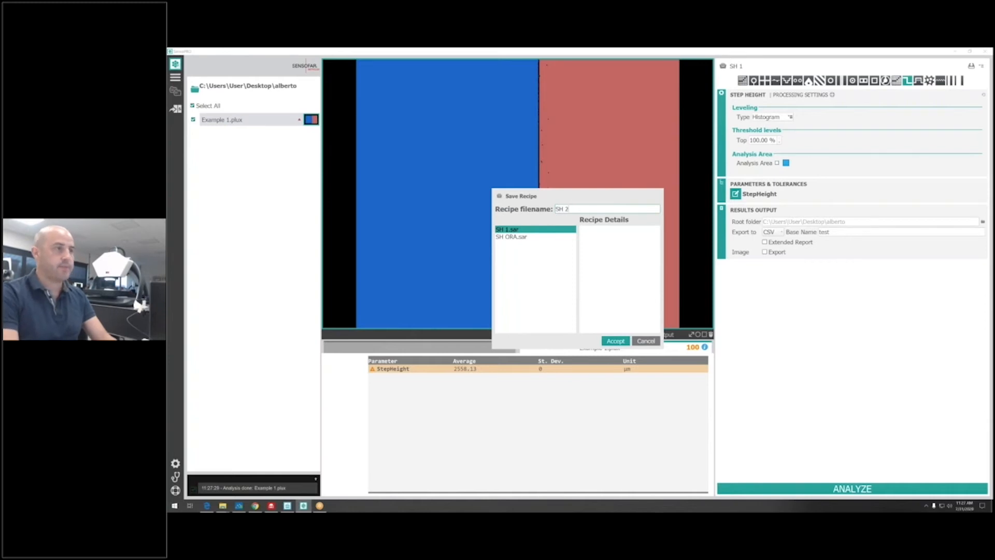
key("Return")
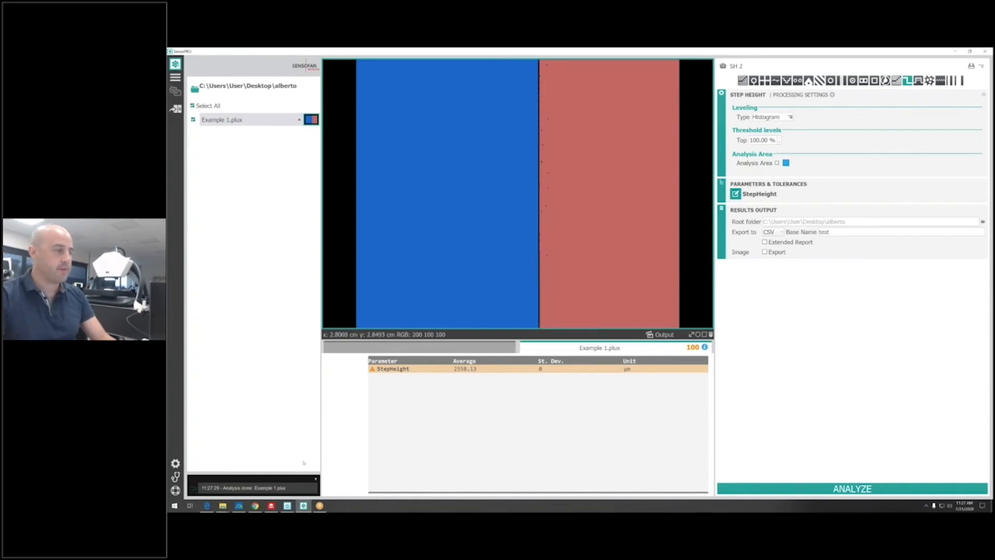
Exit SensoPRO and return to SensoSCAN
left_click(271, 505)
left_click(303, 505)
left_click(985, 51)
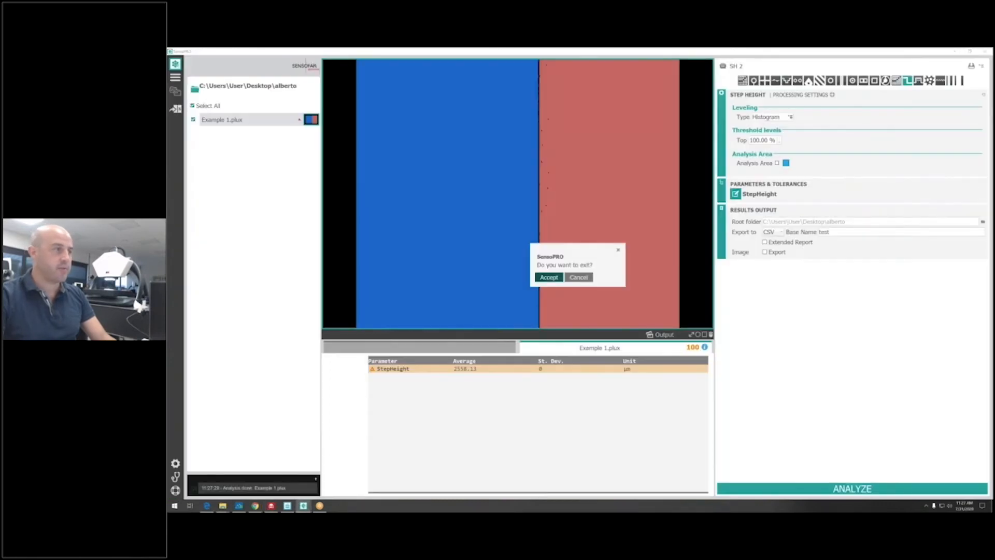
left_click(549, 278)
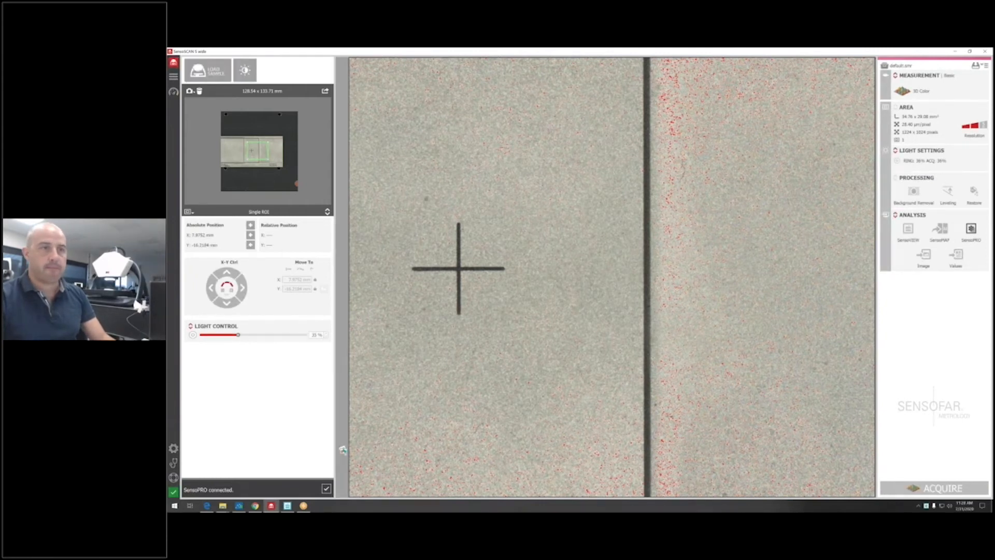
Choose SH 2.sar as the SensoPRO analysis recipe and save the measurement recipe as TEST 1
left_click(961, 286)
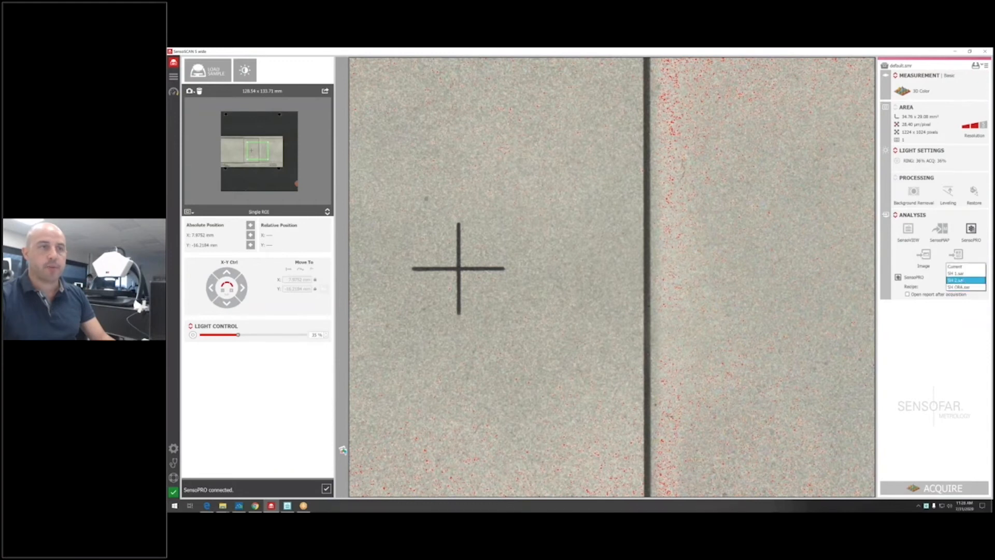
left_click(961, 280)
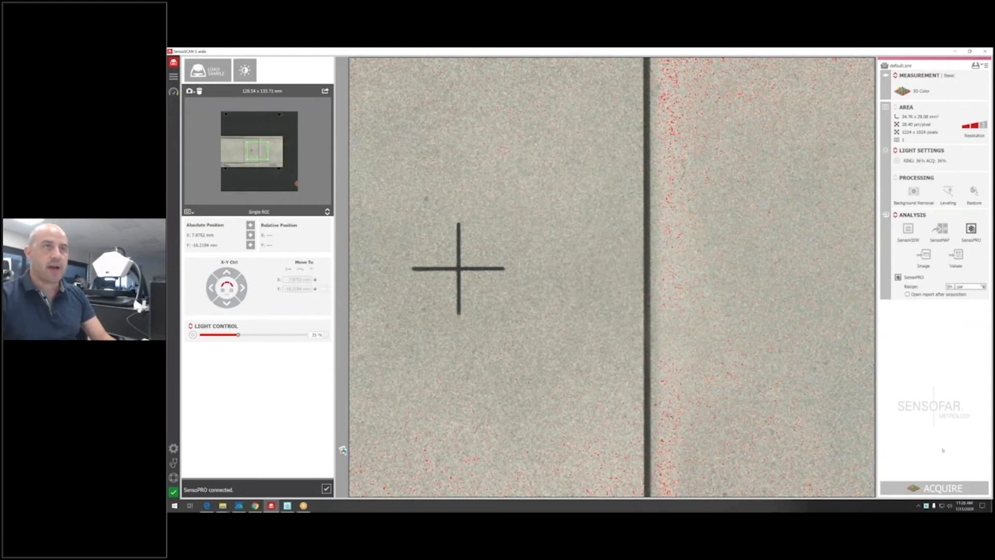
left_click(986, 65)
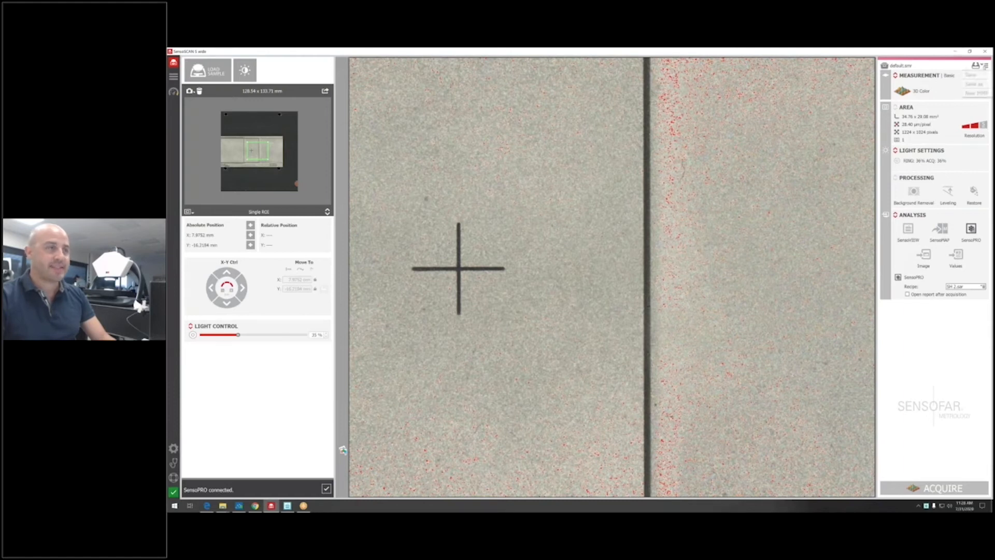
left_click(977, 76)
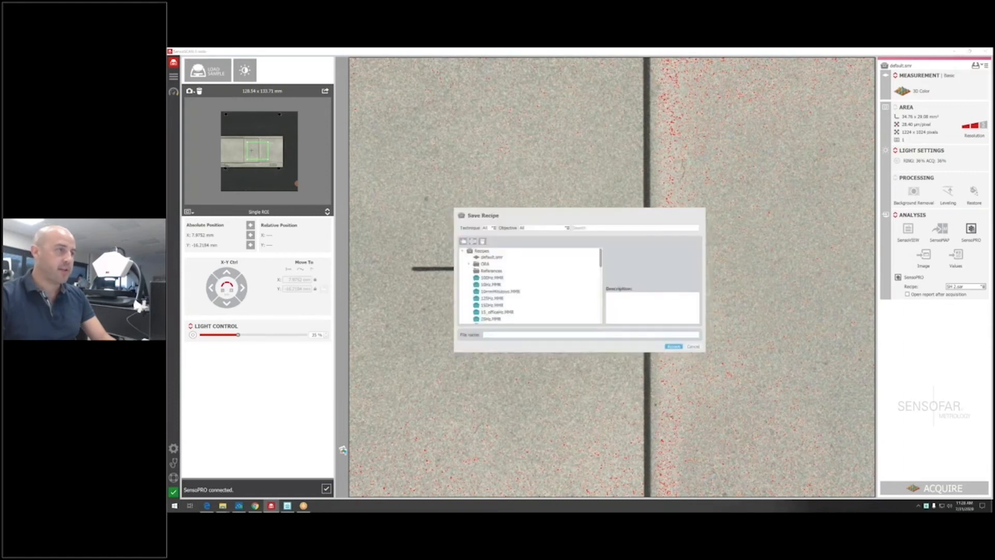
left_click(495, 335)
type("TEST")
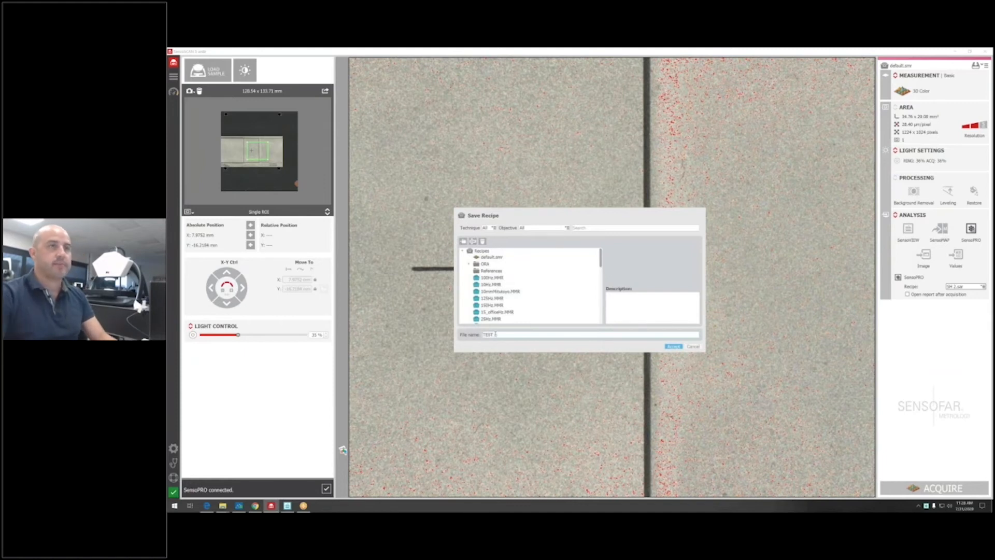
key("Return")
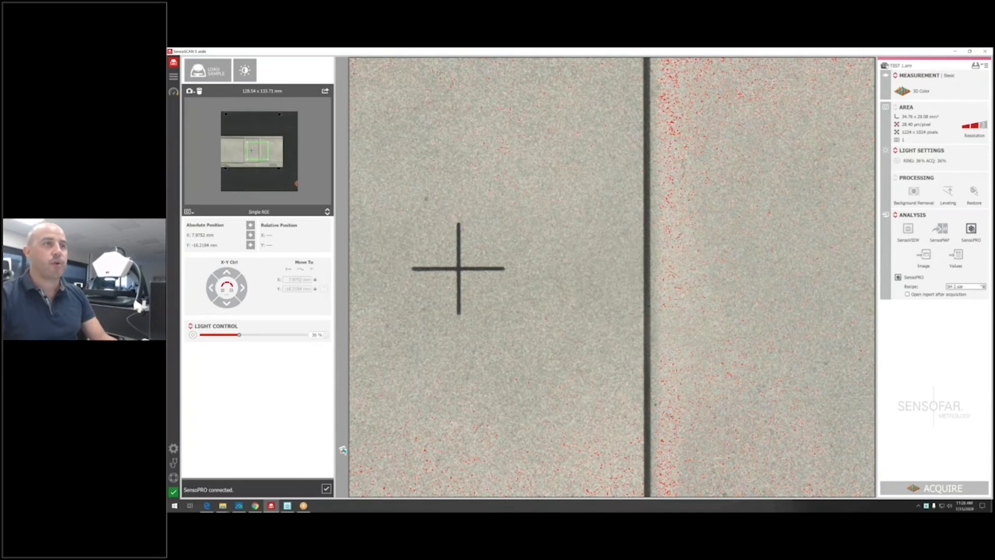
Create a multi-measurement recipe named TEST 1 with user-selected stage XY positions
left_click(885, 65)
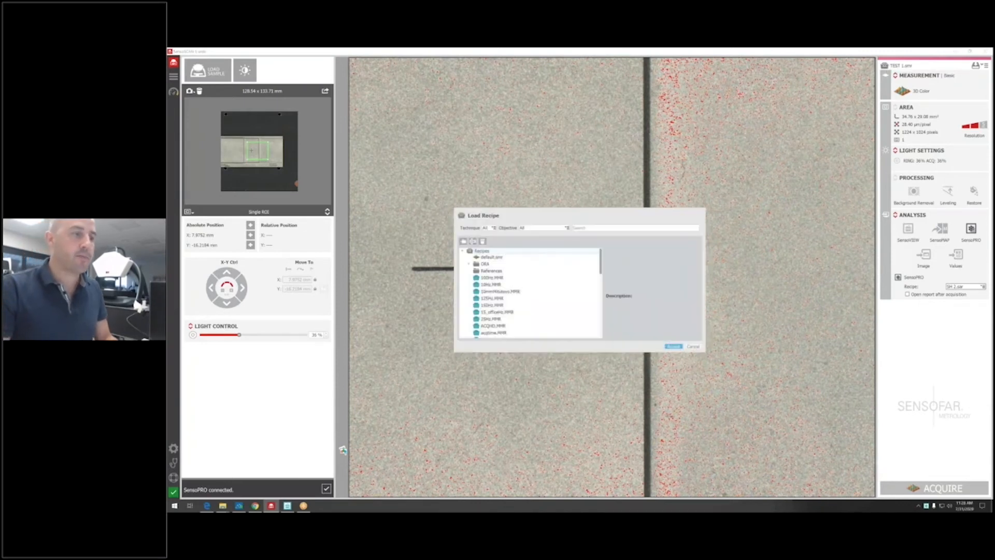
left_click(693, 347)
left_click(986, 65)
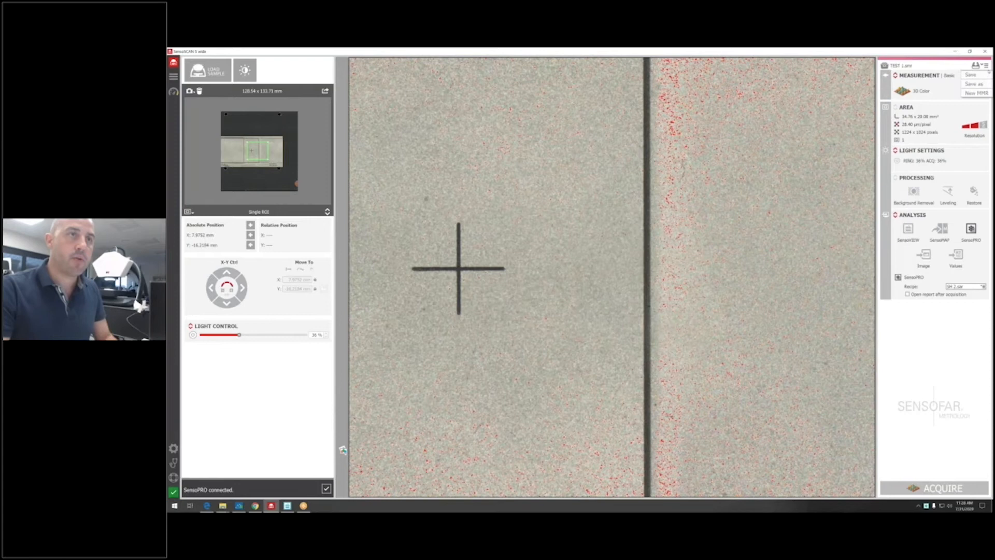
left_click(980, 94)
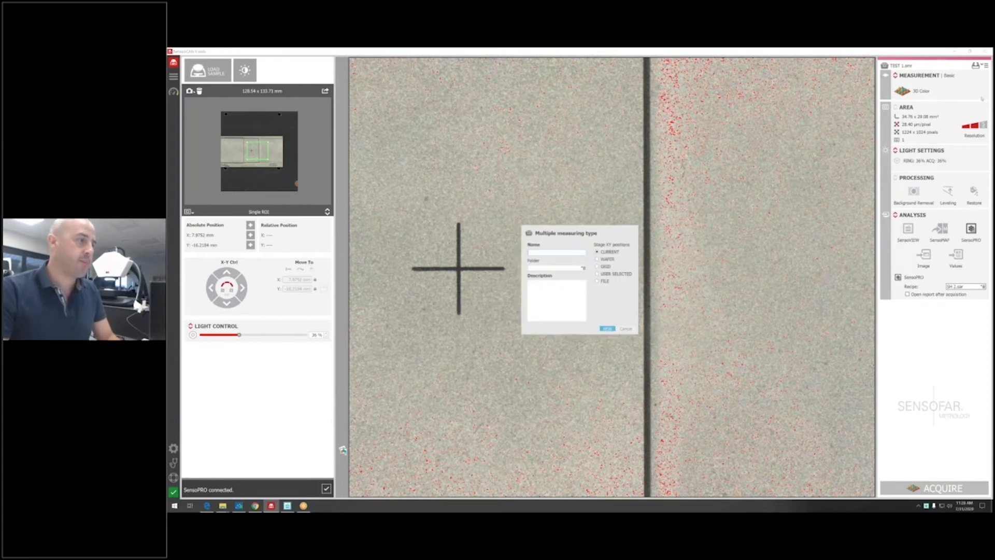
type("TEST 1")
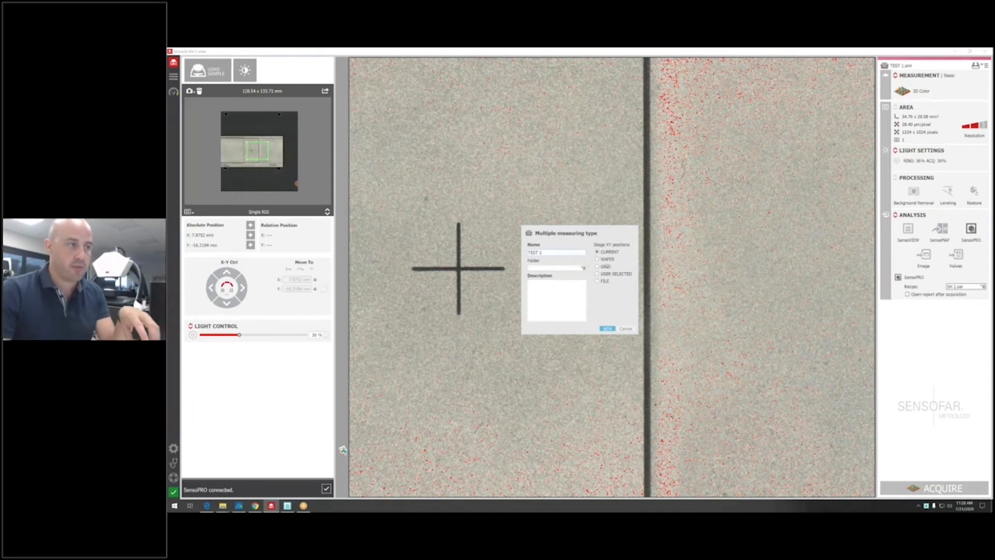
left_click(607, 268)
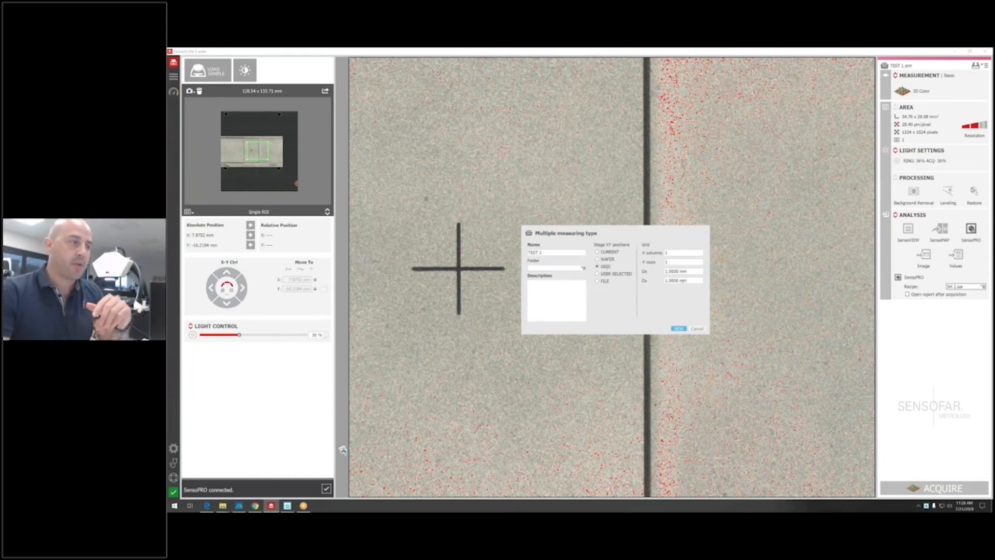
left_click(604, 281)
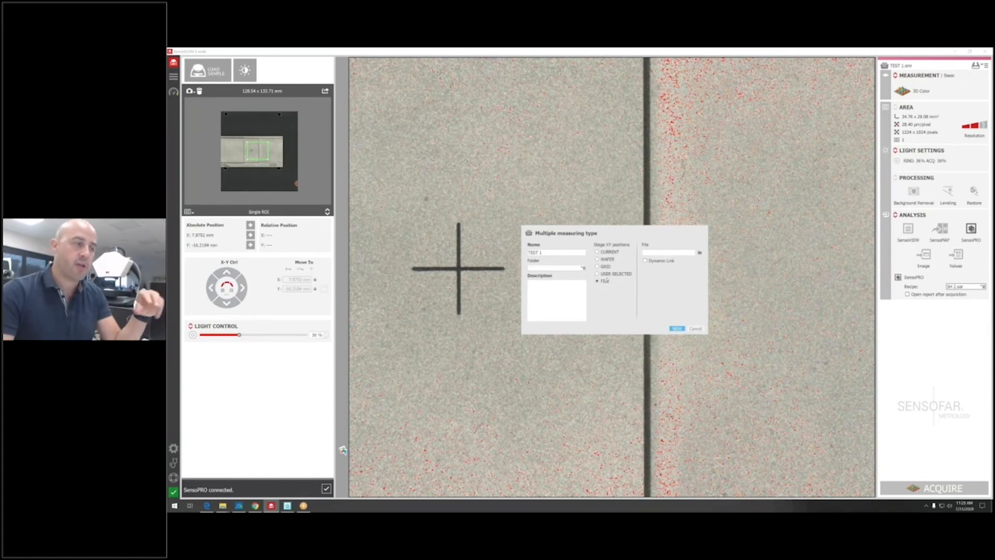
left_click(612, 275)
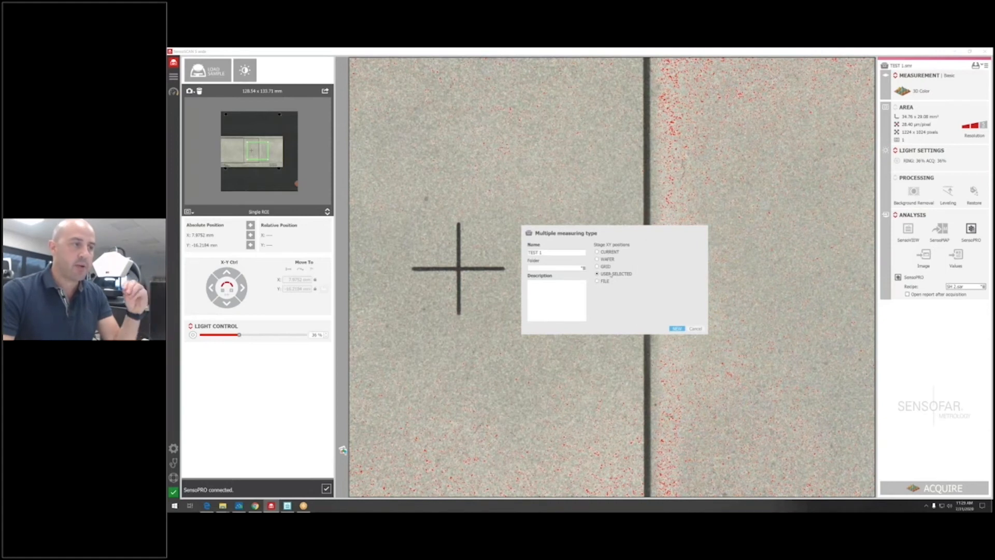
left_click(677, 329)
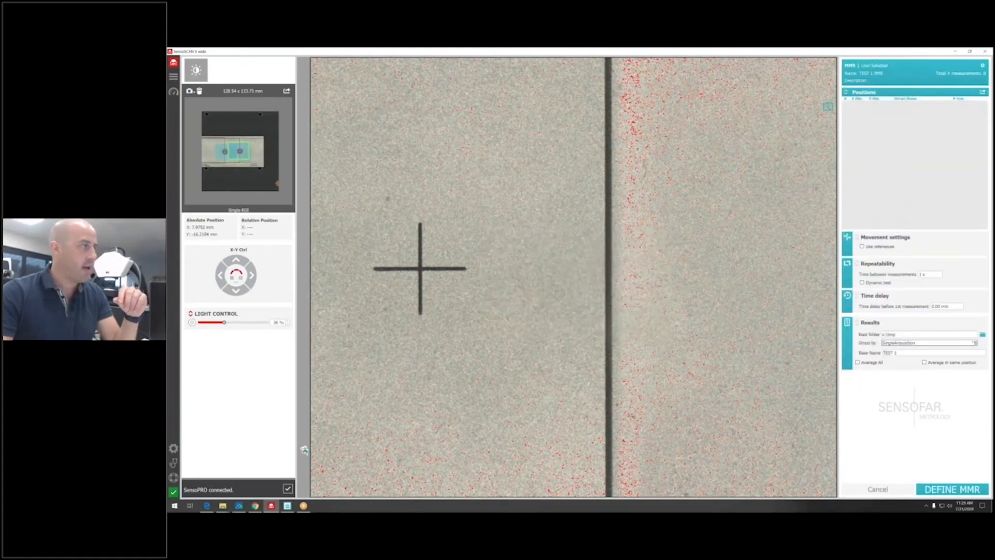
Move the stage to two spots on the step sample and add each as a measurement position
double_click(239, 151)
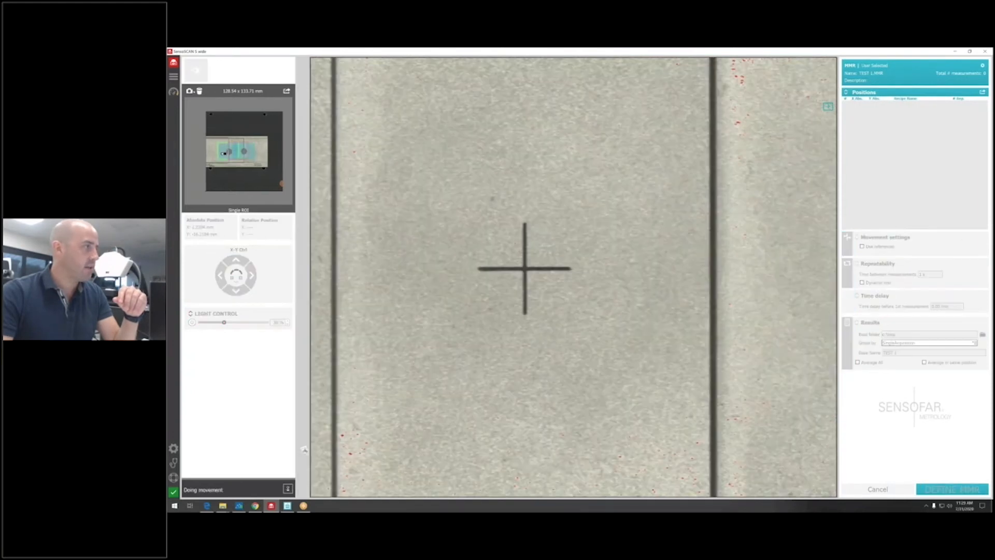
left_click(828, 107)
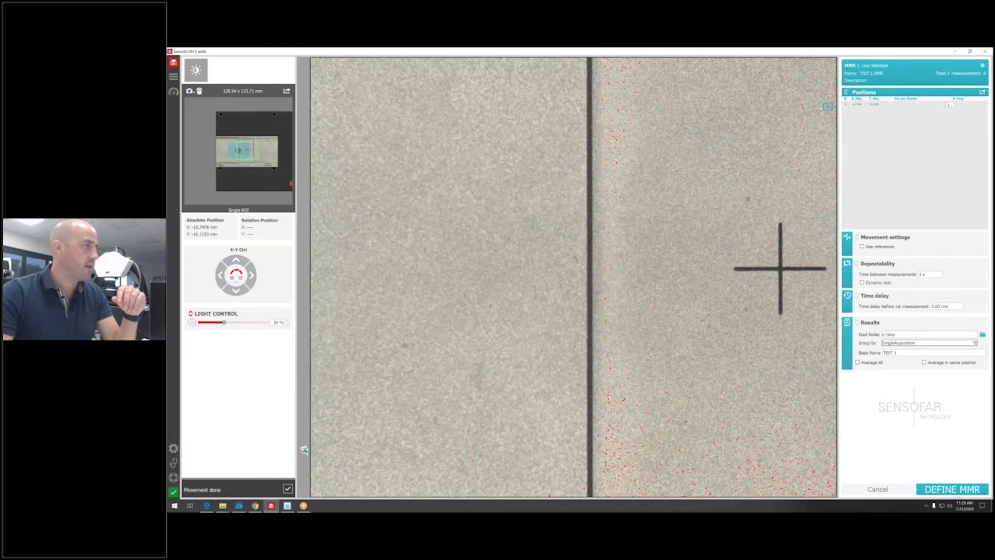
left_click(250, 151)
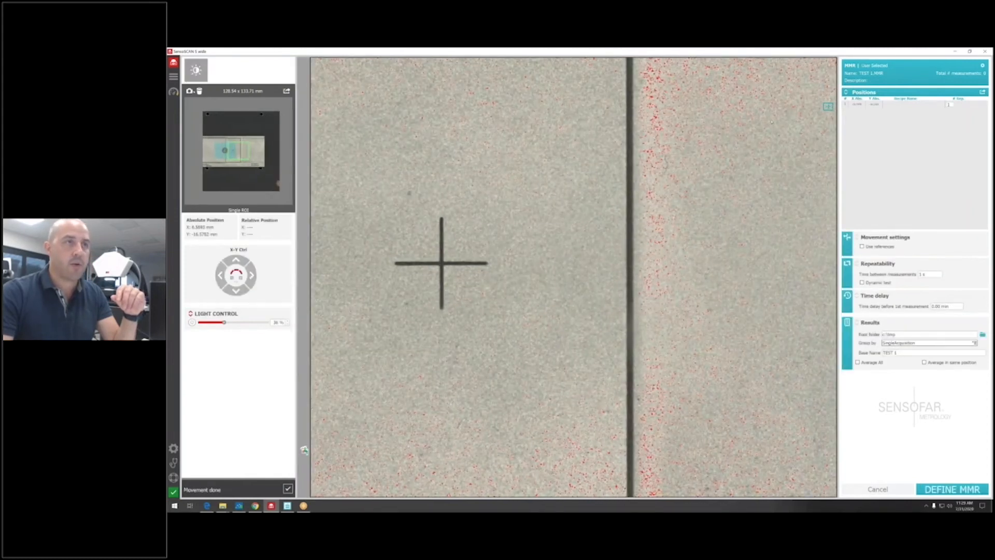
left_click(828, 107)
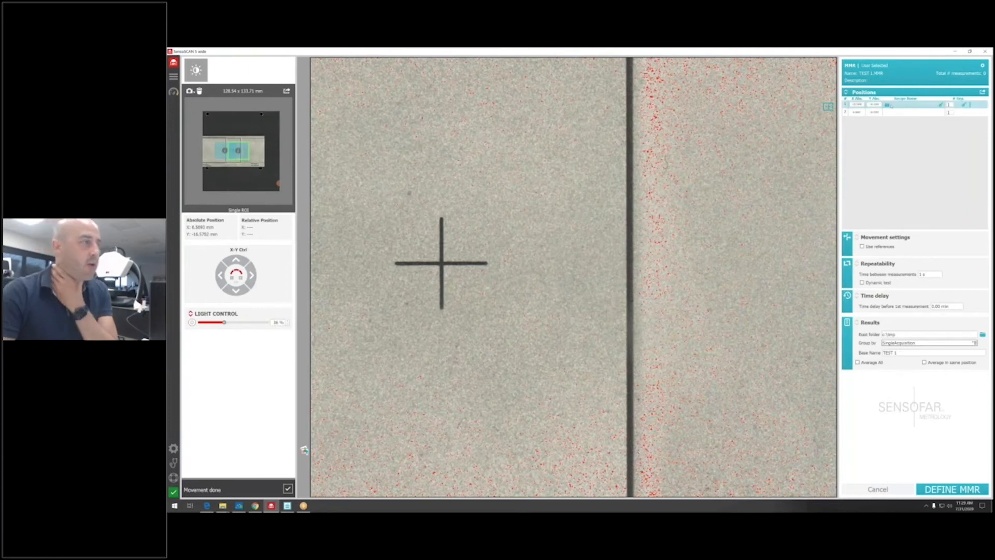
Assign the TEST 1 single measurement recipe to the first position and apply it to the second position as well
left_click(887, 105)
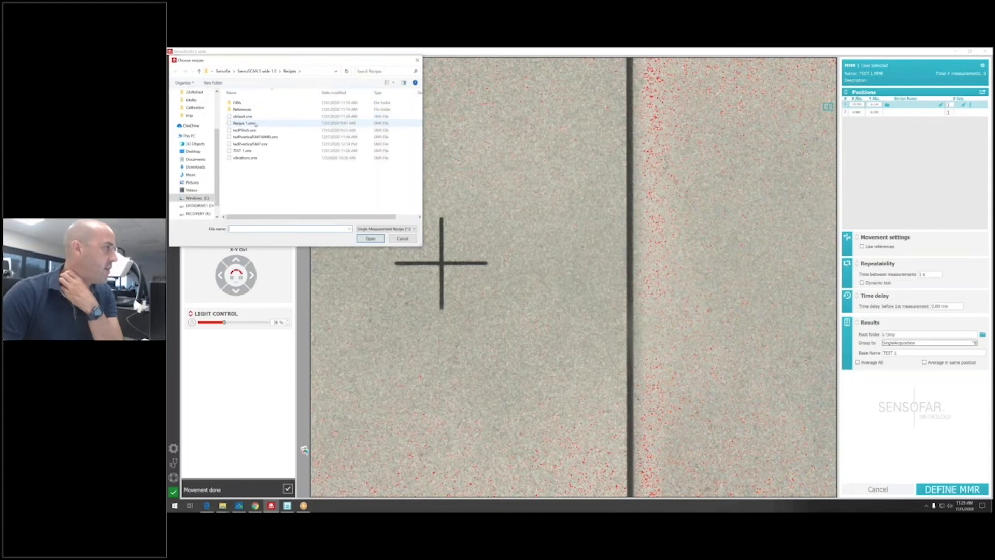
double_click(252, 125)
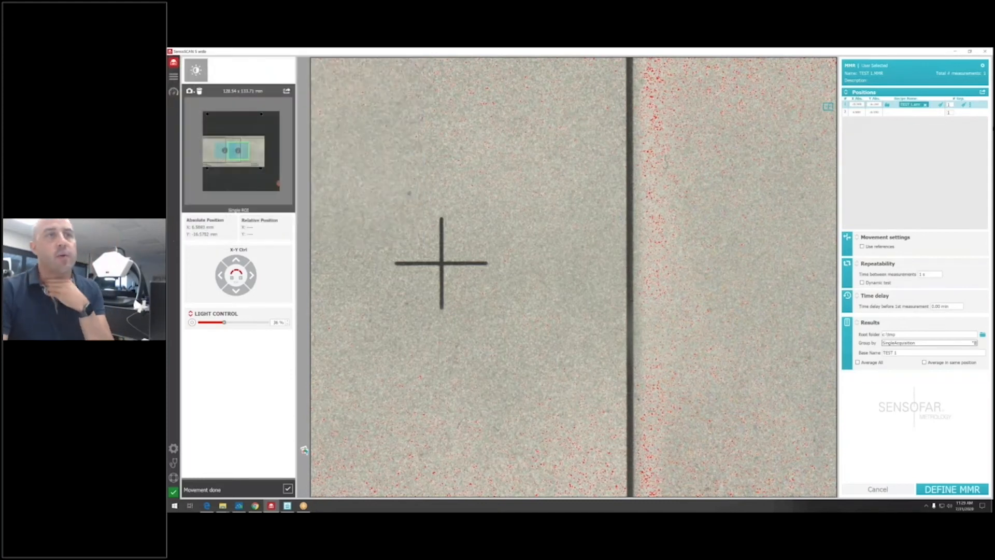
left_click(940, 105)
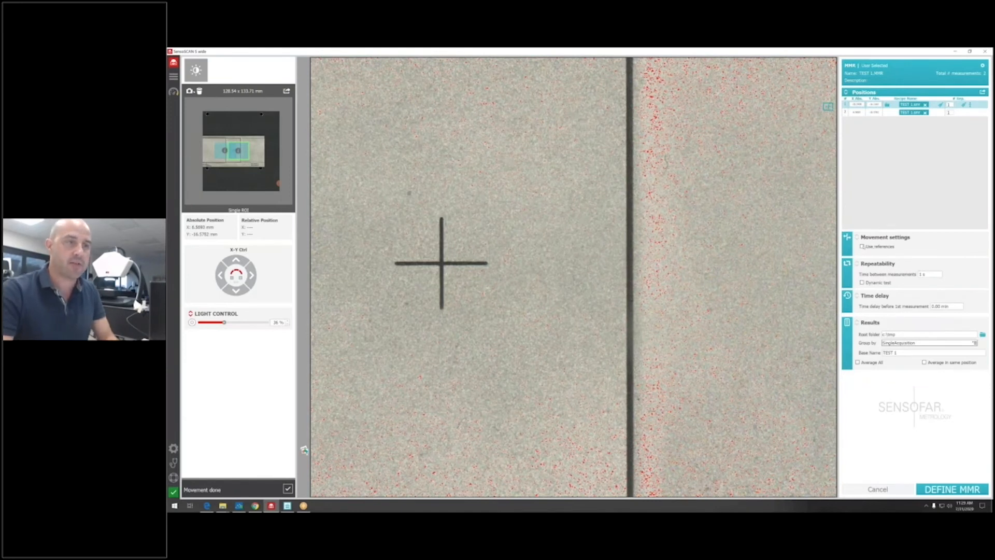
Enable references with automatic recognition, frame the sample's upper-left corner and set the recognition width to 400 pixels
left_click(862, 247)
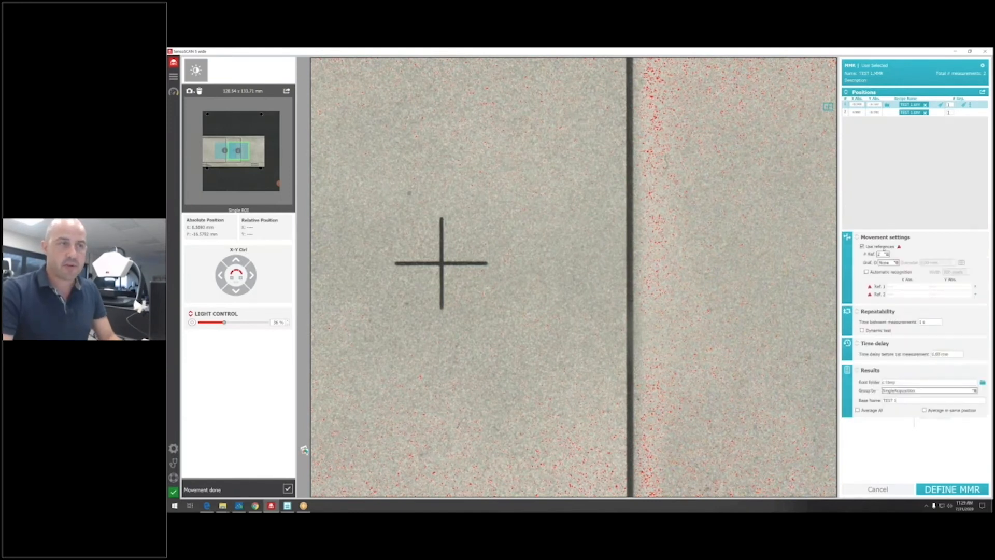
left_click(892, 275)
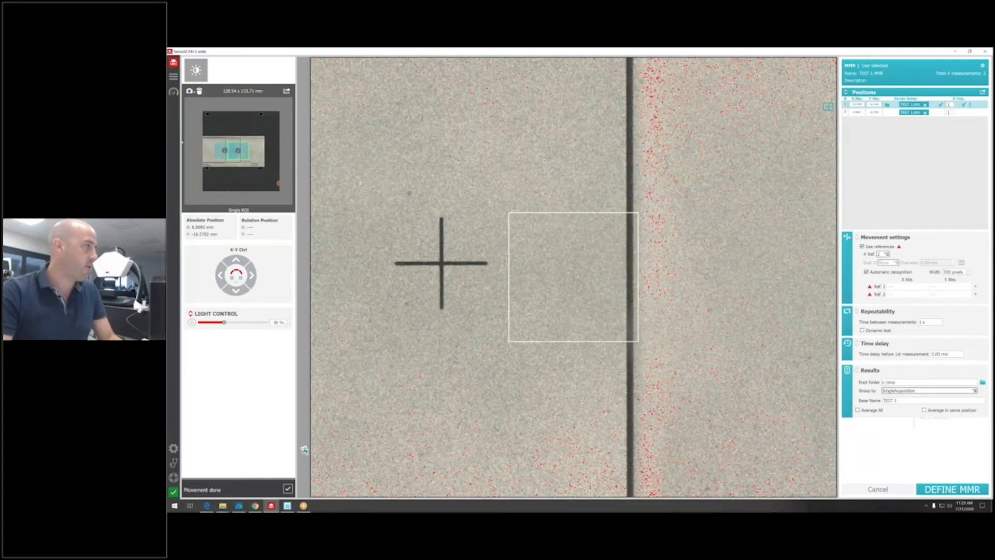
left_click(207, 141)
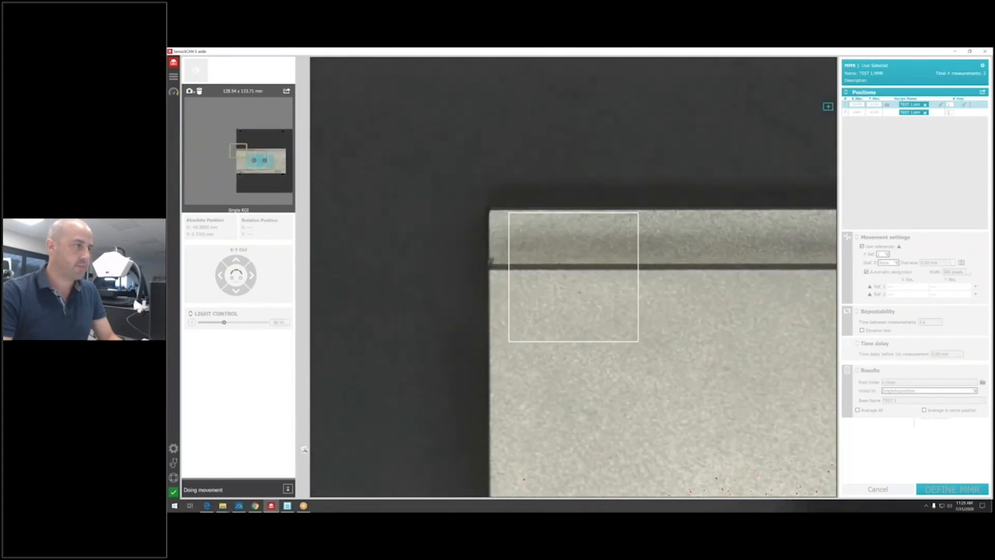
left_click_drag(530, 236, 591, 285)
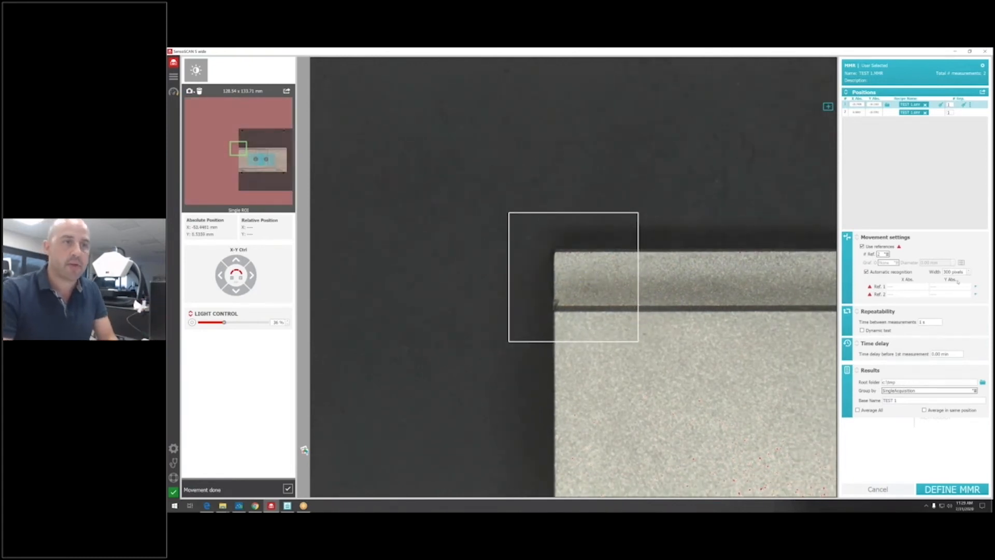
double_click(953, 272)
type("400")
key("Return")
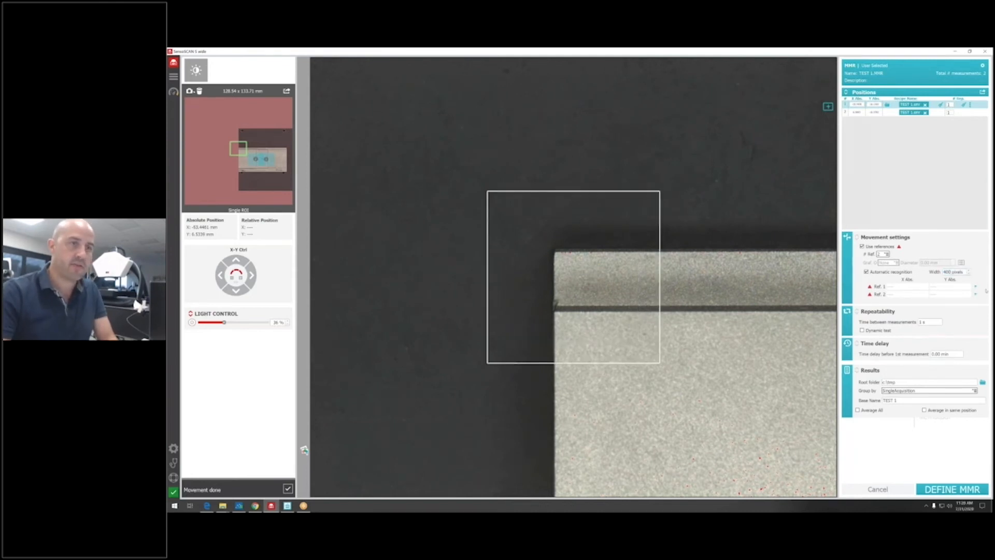
Record the sample's upper-left corner as Ref. 1 and its upper-right corner as Ref. 2, and finish defining the MMR
left_click(974, 288)
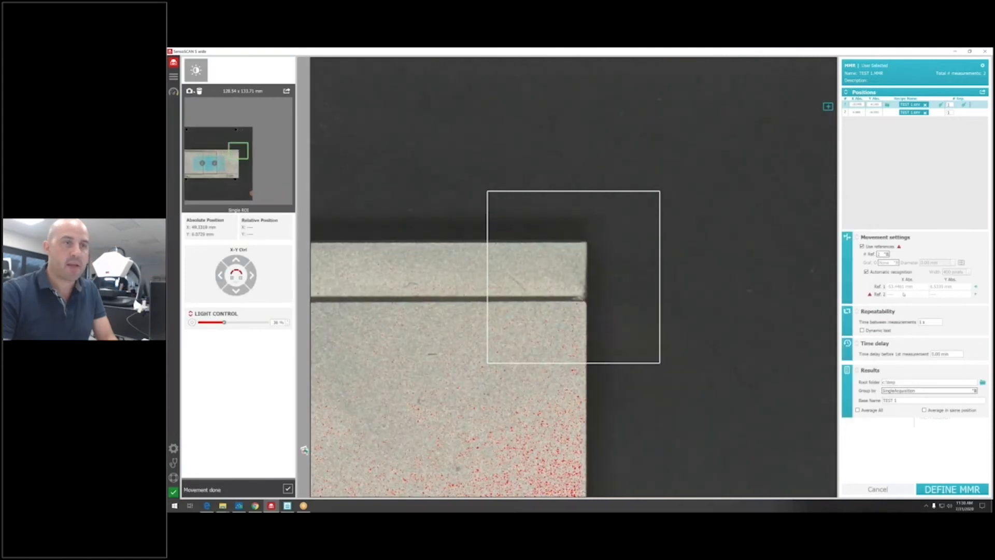
left_click(975, 294)
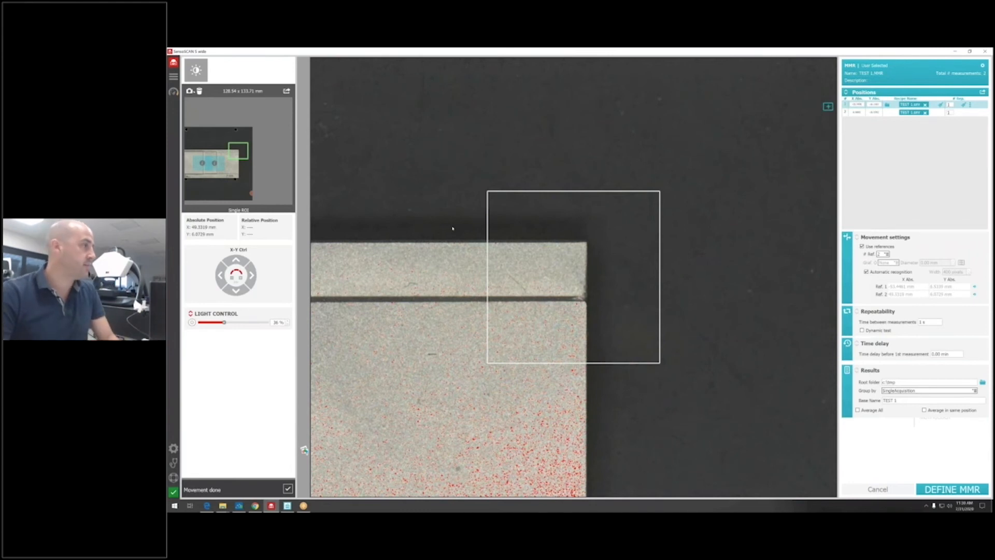
left_click(951, 488)
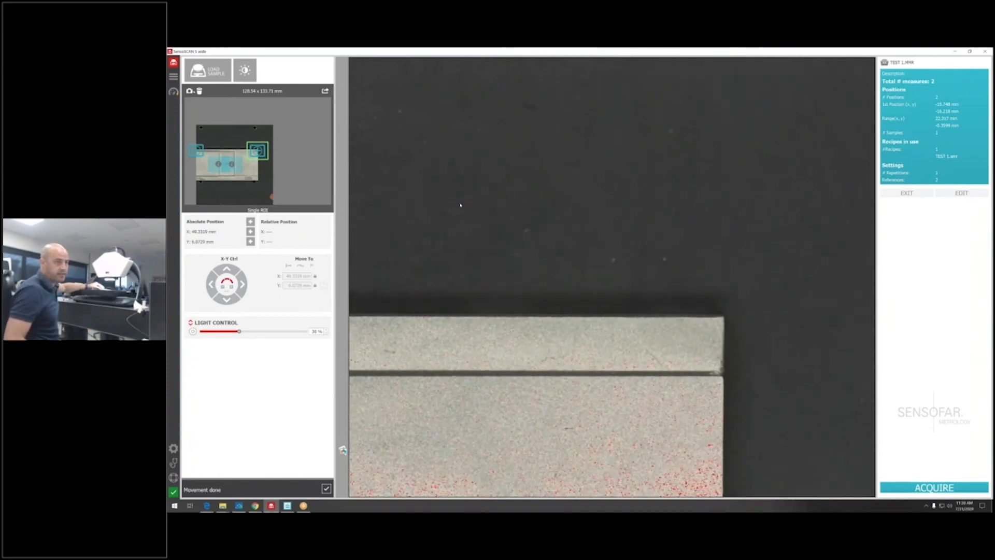
Acquire the TEST 1 multi-measurement recipe and open the folder containing its measurements
left_click(933, 487)
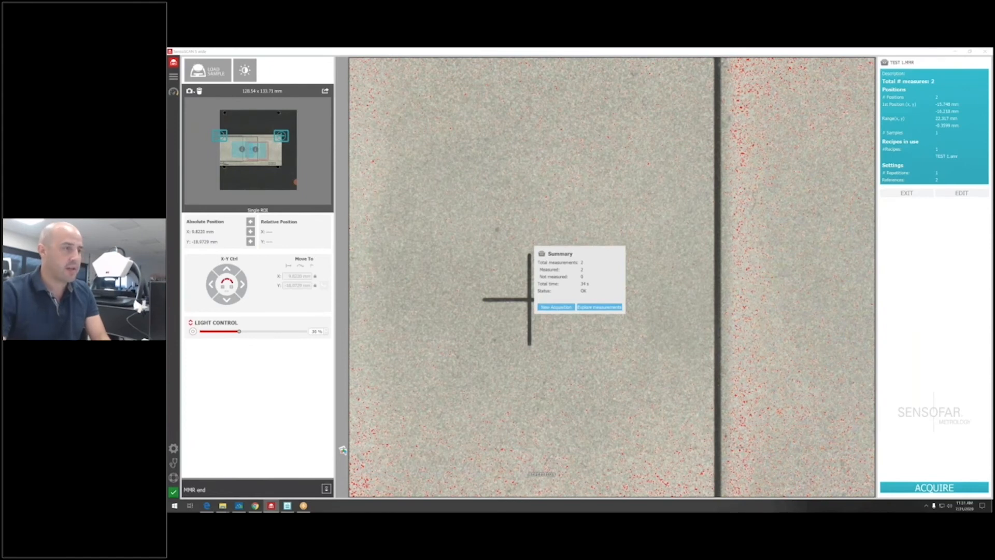
left_click(600, 307)
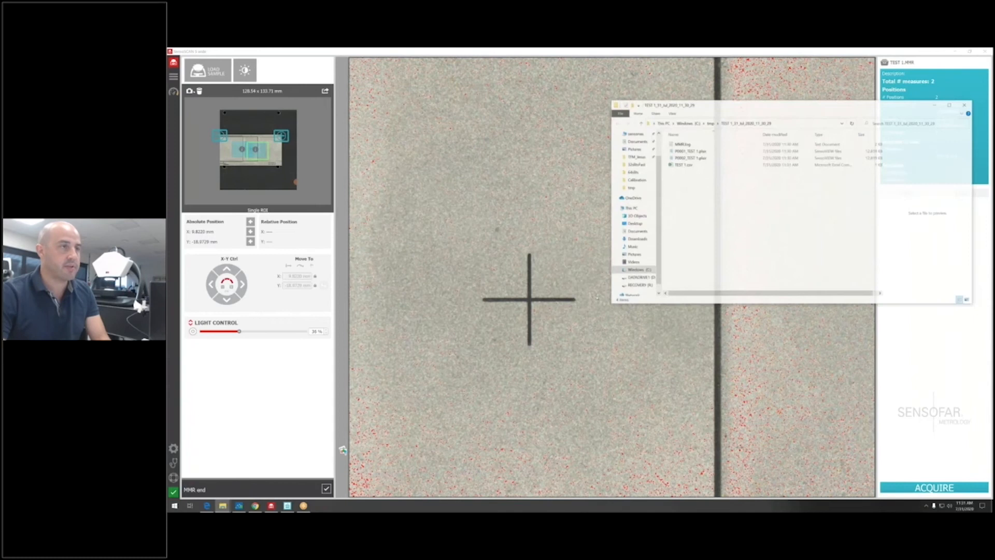
Review the step height results and tolerance statuses in TEST 1.csv in Excel, and close the spreadsheet and the folder
double_click(694, 166)
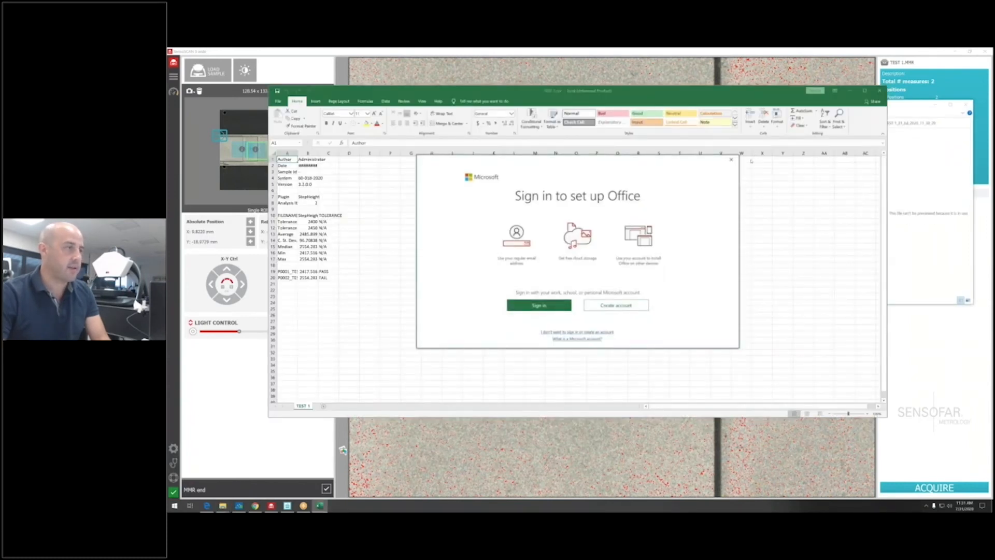
left_click(731, 159)
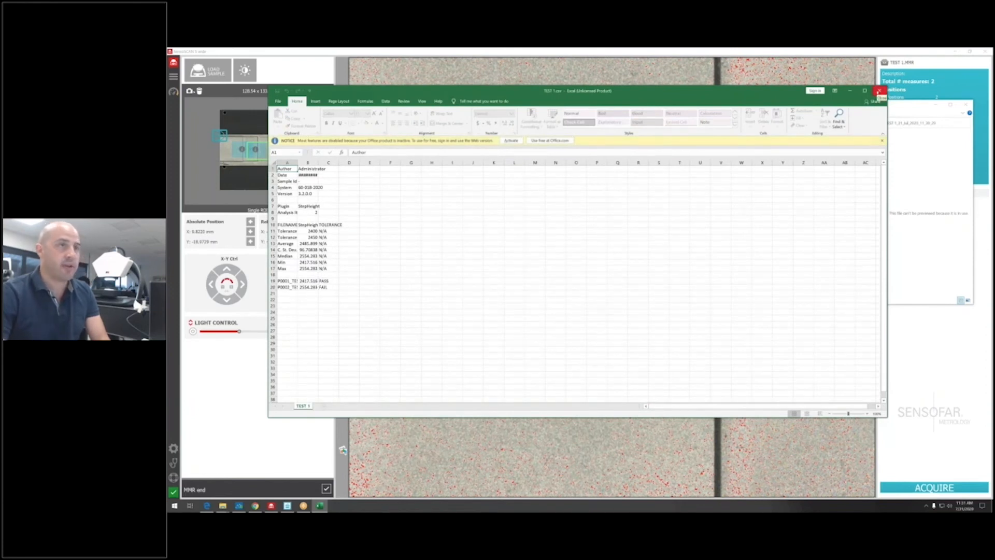
left_click(879, 92)
left_click_drag(878, 109, 760, 123)
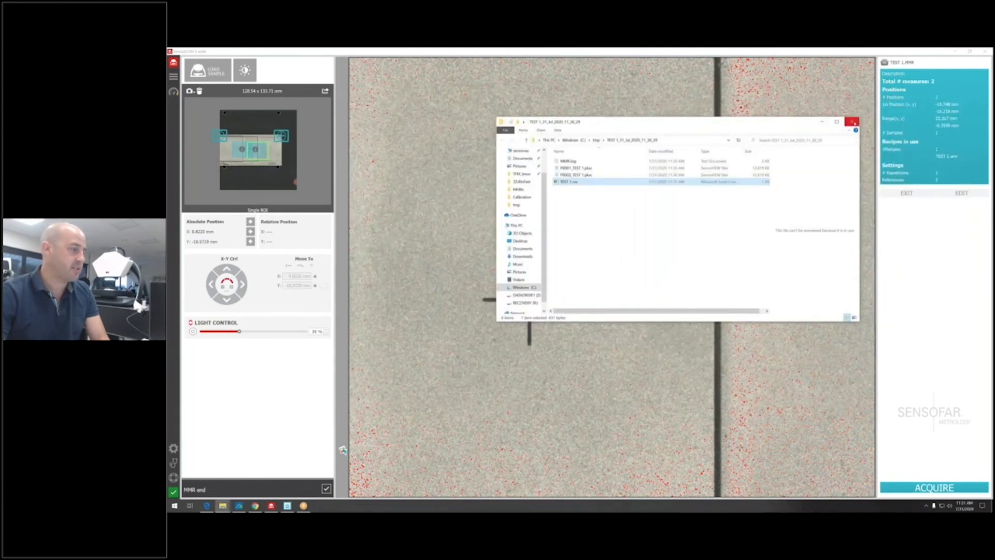
left_click(847, 118)
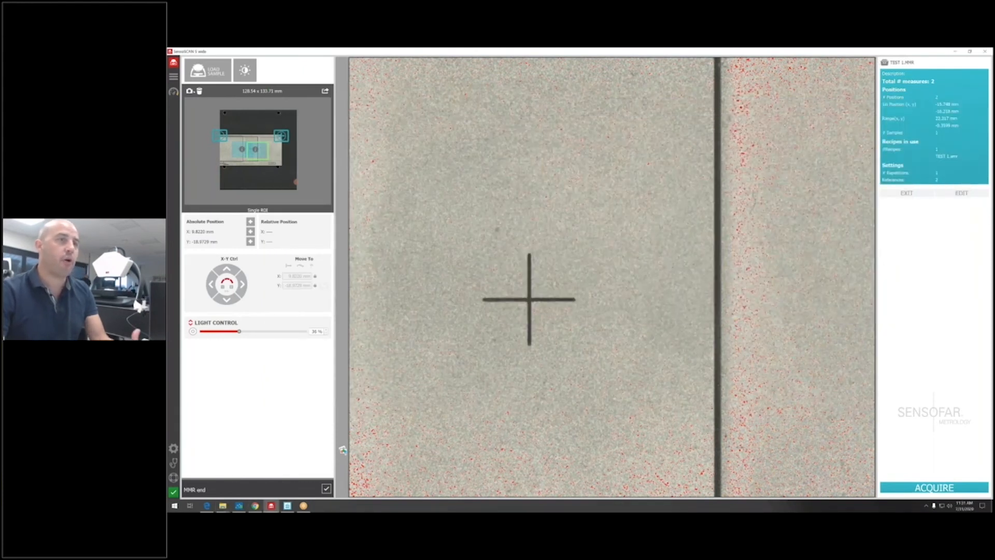
Exit the multi-measurement recipe and switch to SensoPRO
left_click(906, 193)
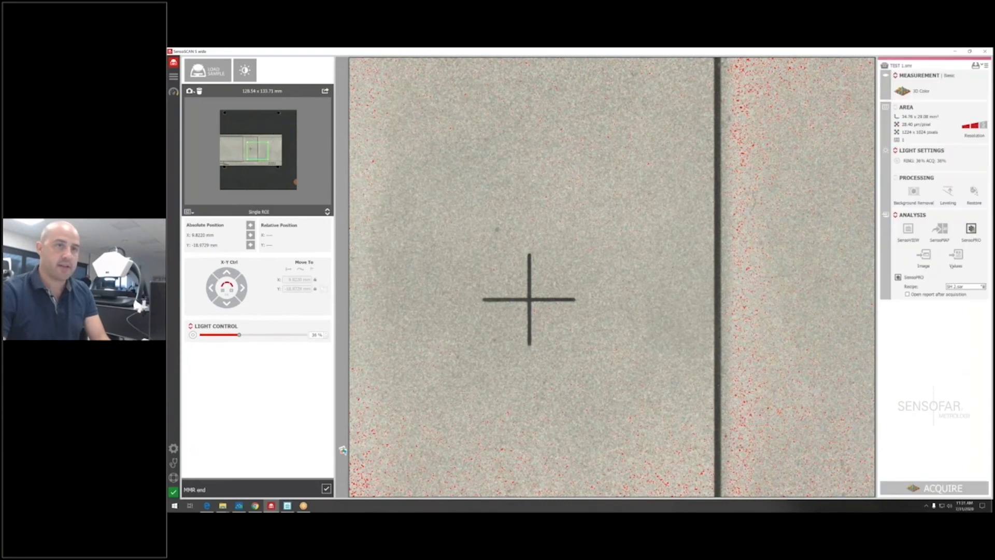
left_click(971, 229)
left_click(908, 229)
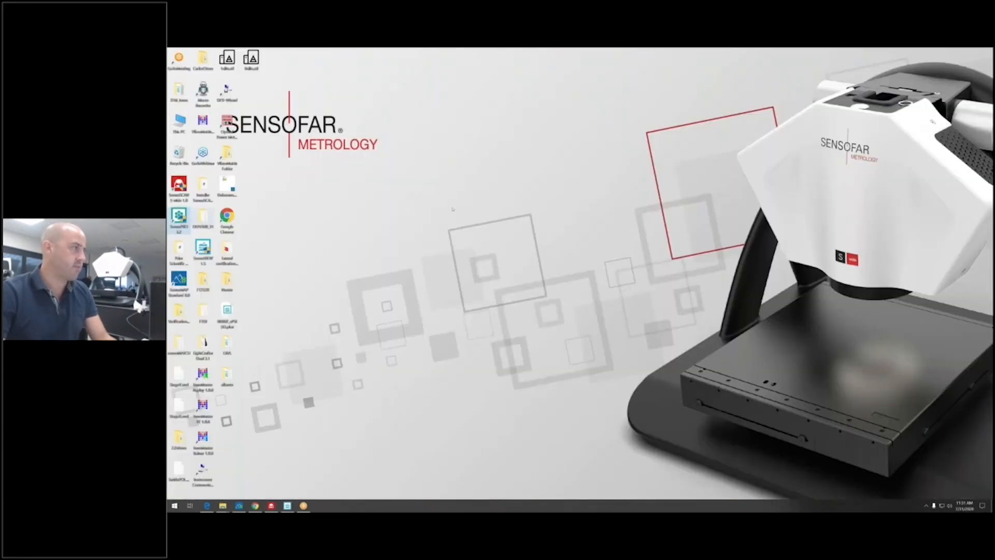
left_click(590, 281)
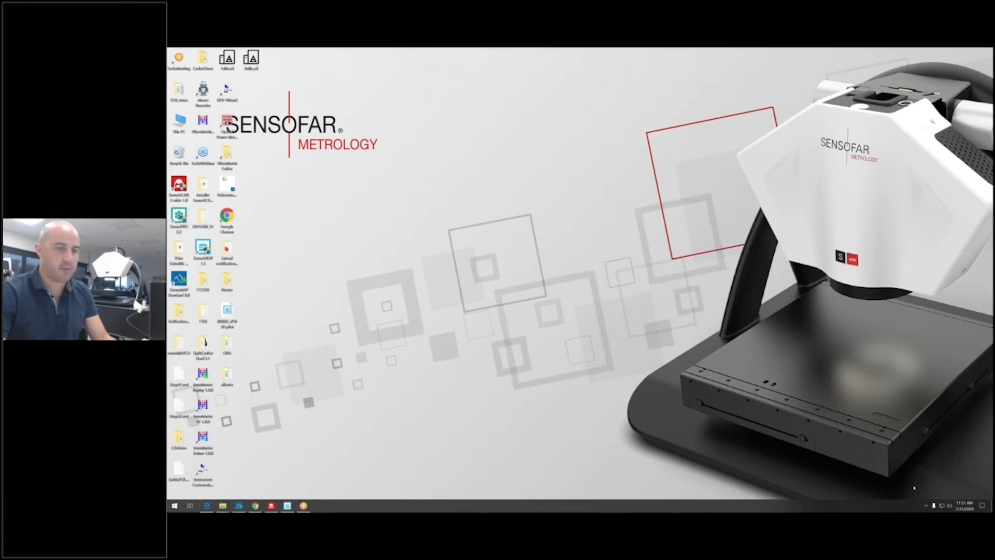
left_click(926, 505)
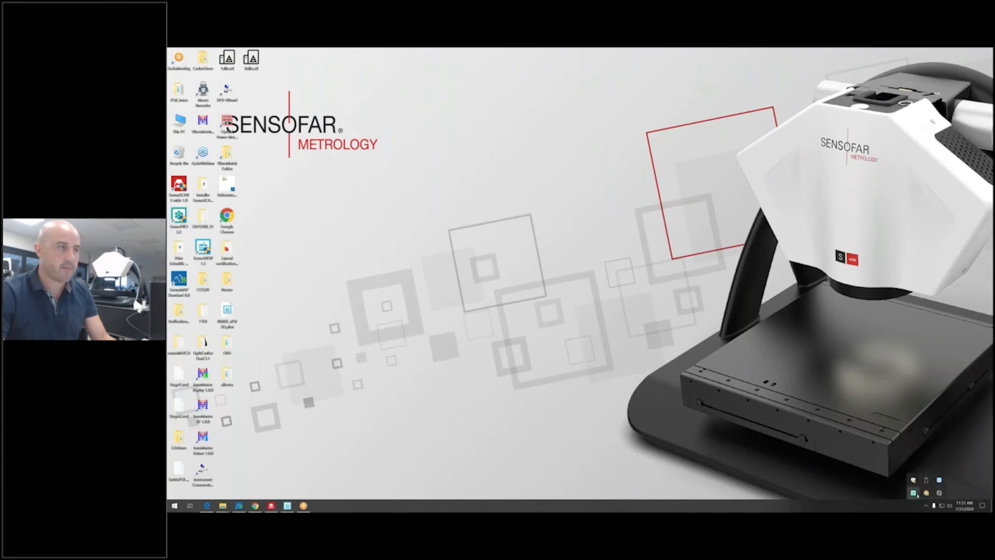
left_click(914, 493)
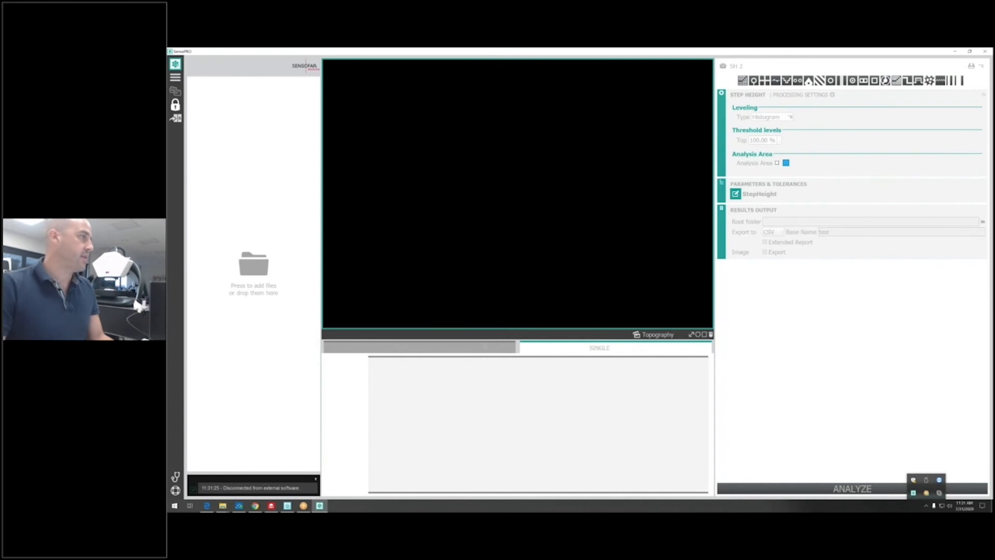
left_click(522, 274)
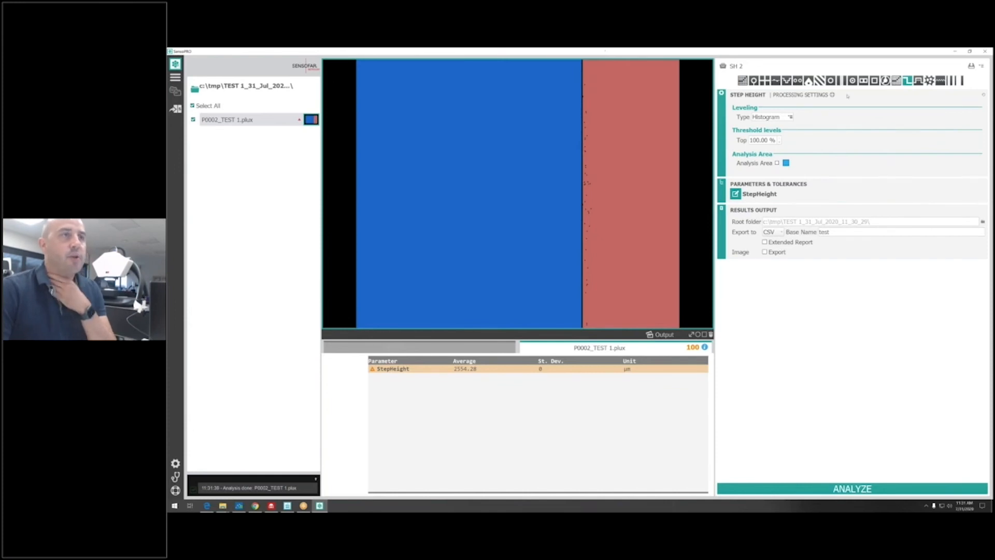
Choose the Hole analysis plugin and load SingleHole.plux from the SensoPRO 3.2 documents folder
left_click(831, 80)
left_click(195, 89)
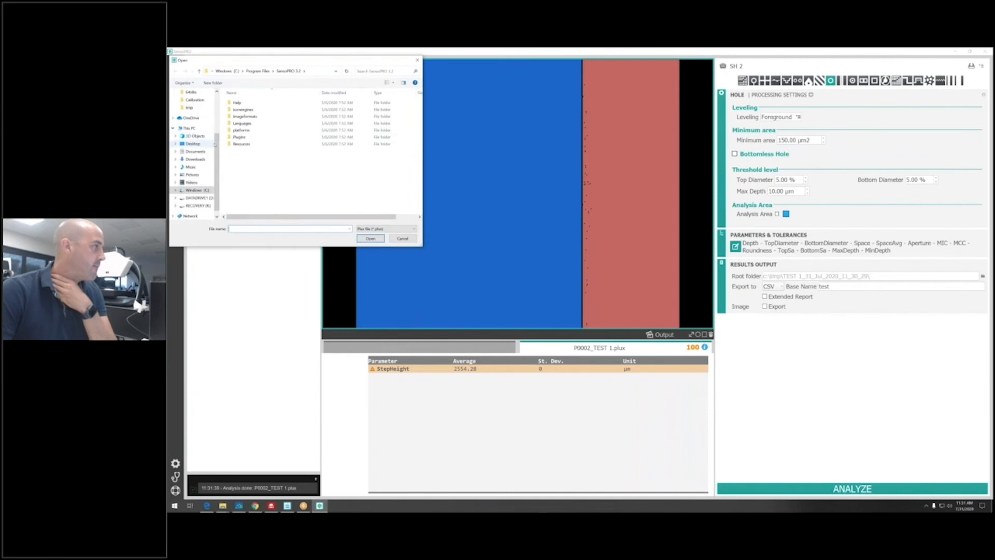
scroll(195, 119, "up", 3)
left_click(192, 105)
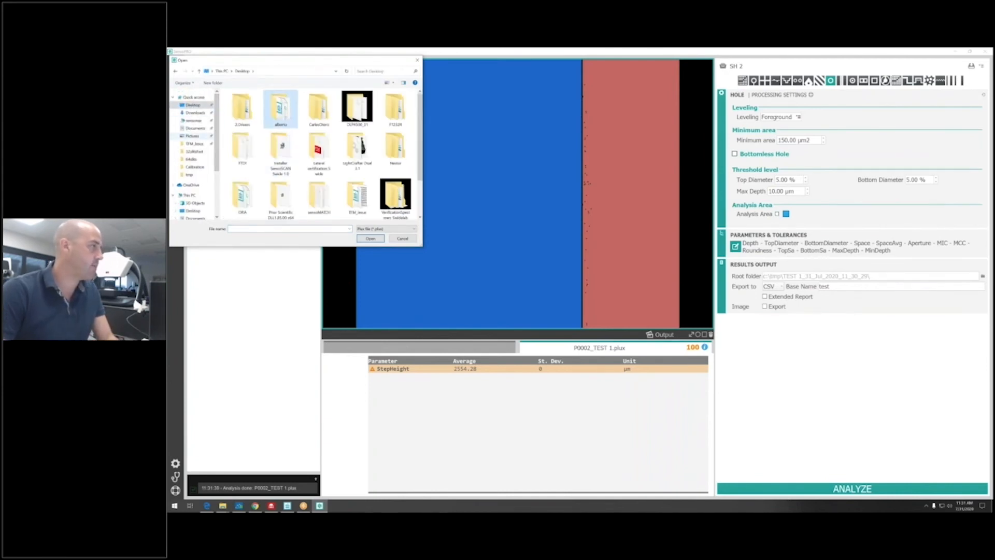
left_click(195, 128)
double_click(255, 117)
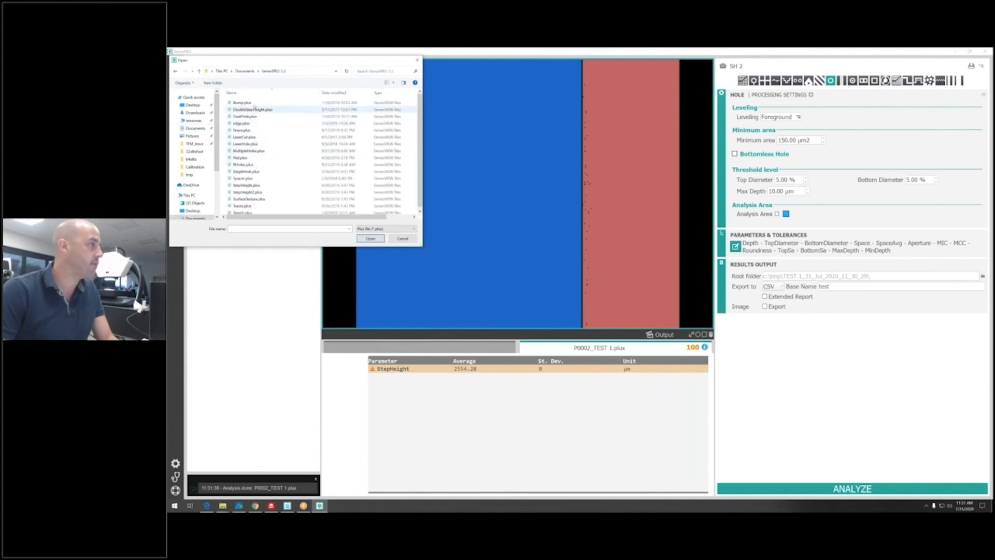
left_click(256, 172)
double_click(256, 172)
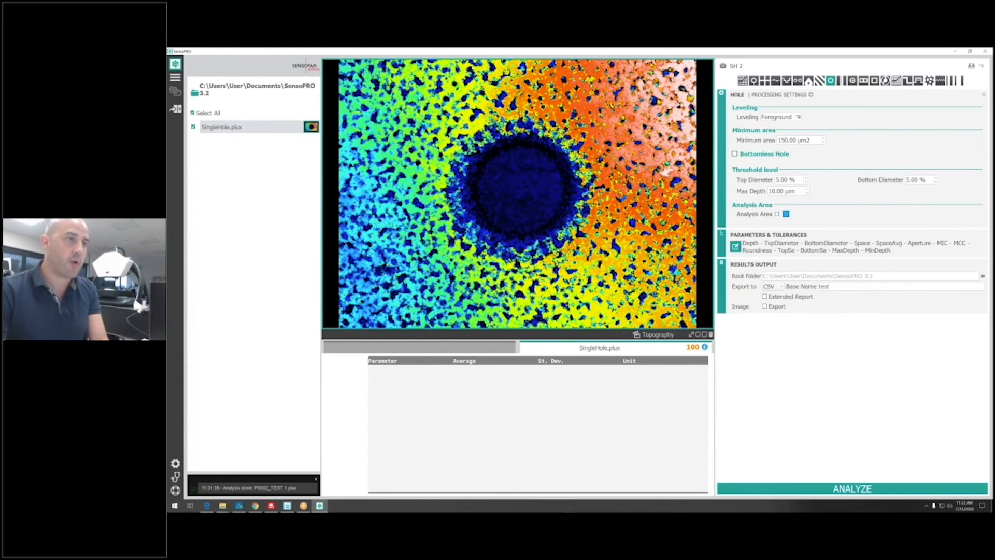
Set the Max Depth threshold of the Hole analysis to 200 µm
double_click(783, 191)
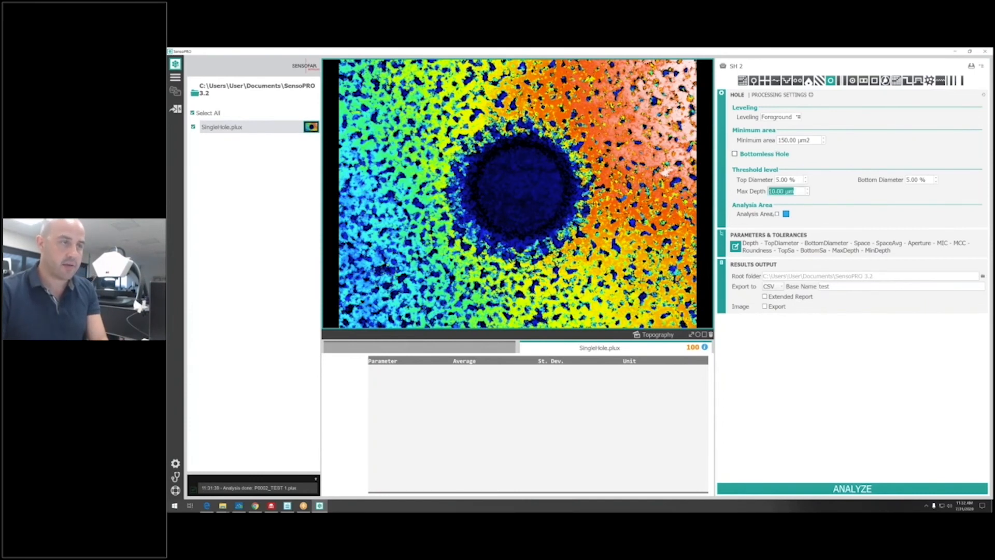
type("200")
key("Return")
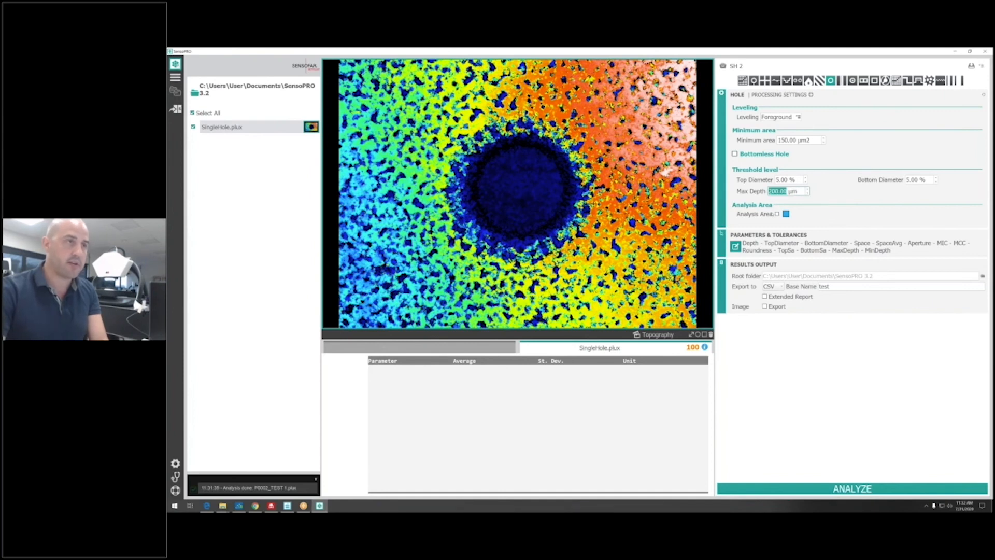
Review the Depth, TopSa, BottomSa and MaxDepth entries in the Hole analysis parameters and tolerances
left_click(736, 247)
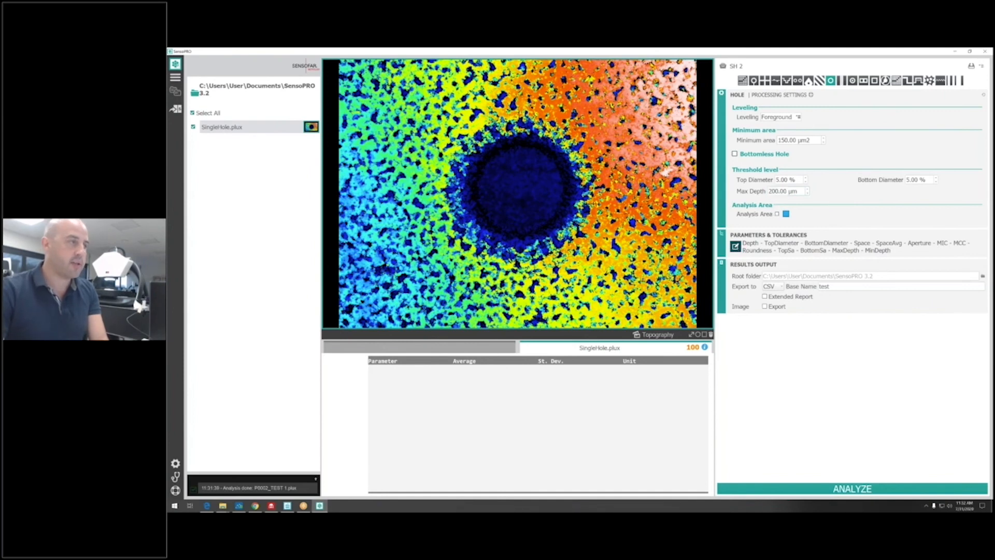
left_click(378, 221)
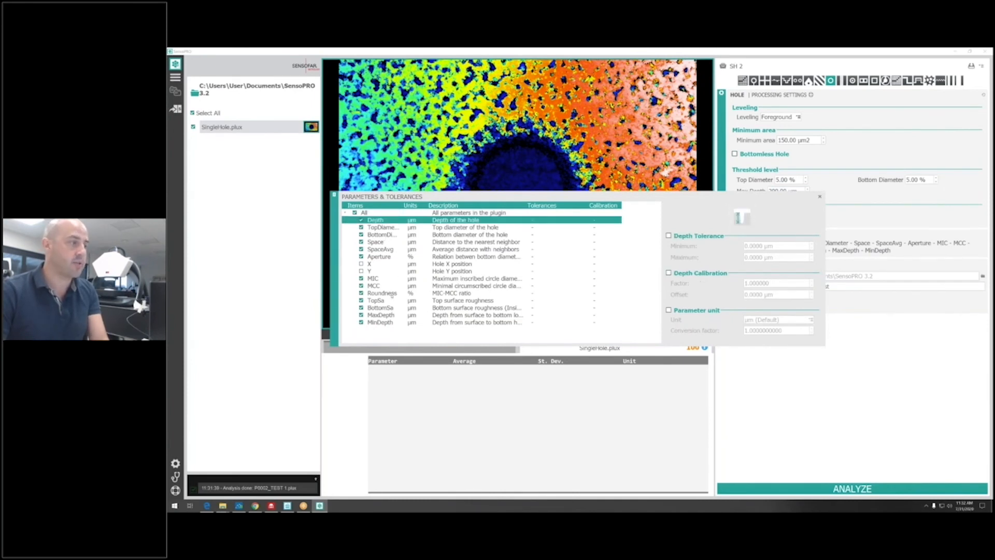
left_click(387, 301)
left_click(390, 309)
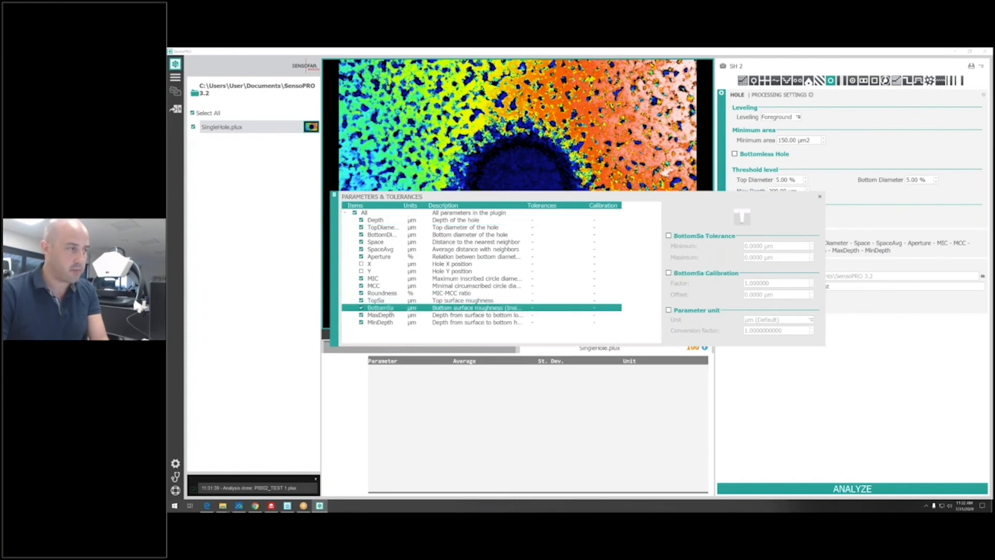
left_click(392, 316)
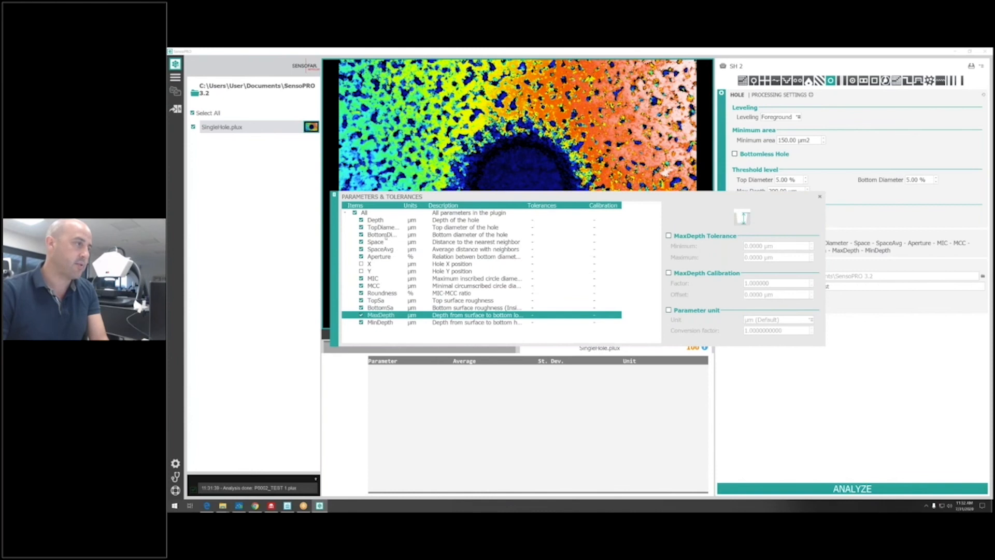
Enable the TopDiameter tolerance with a minimum of 10 µm and a maximum of 25 µm, and close the parameter settings
left_click(382, 229)
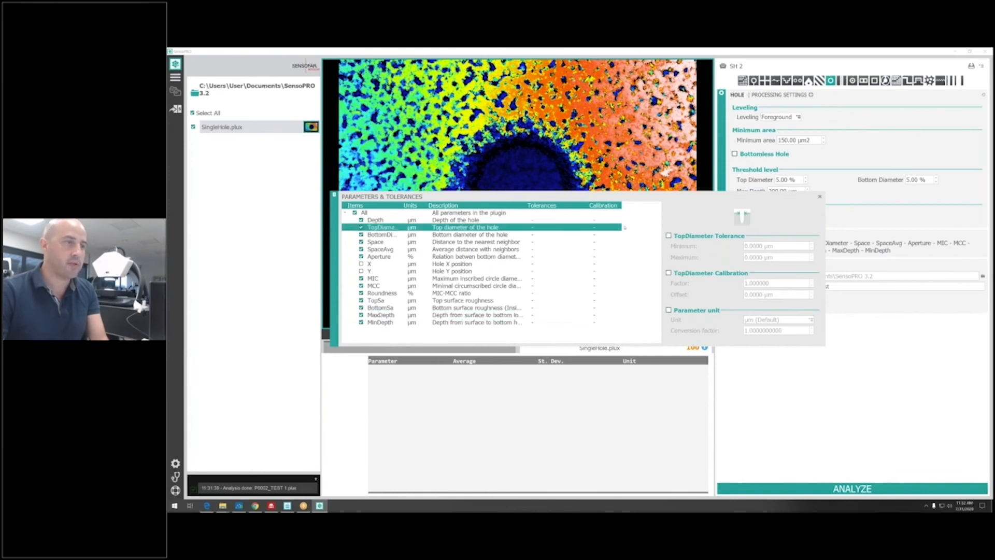
left_click(680, 237)
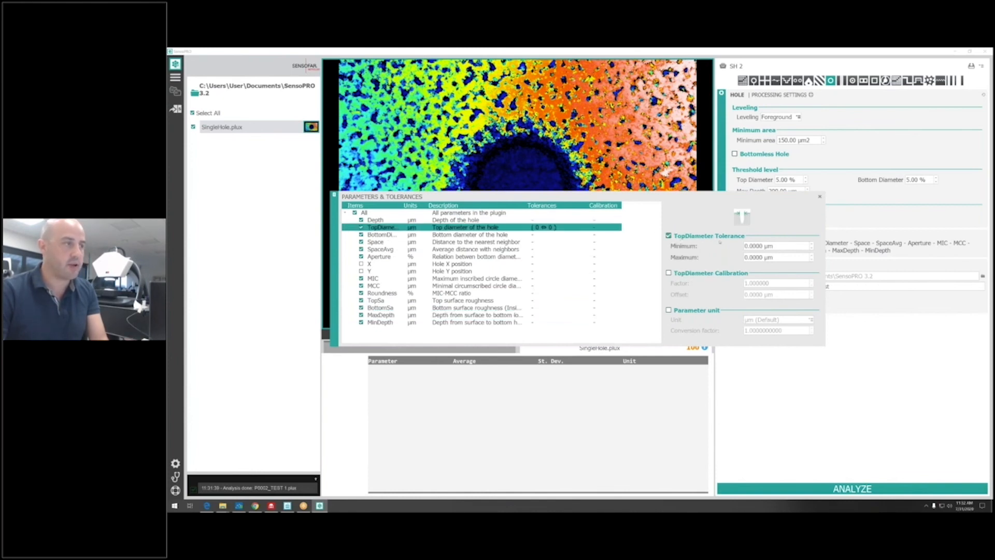
double_click(764, 246)
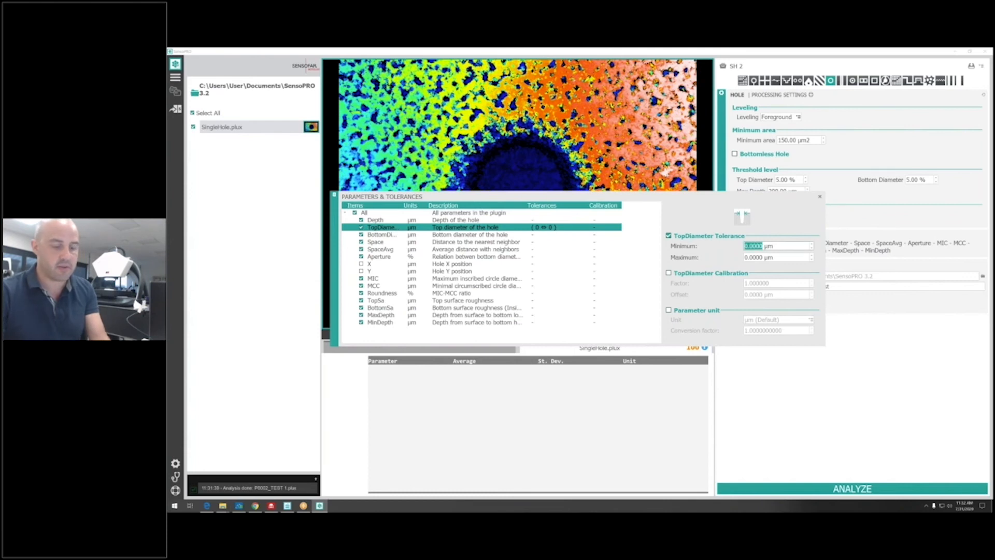
type("10")
left_click_drag(744, 257, 773, 256)
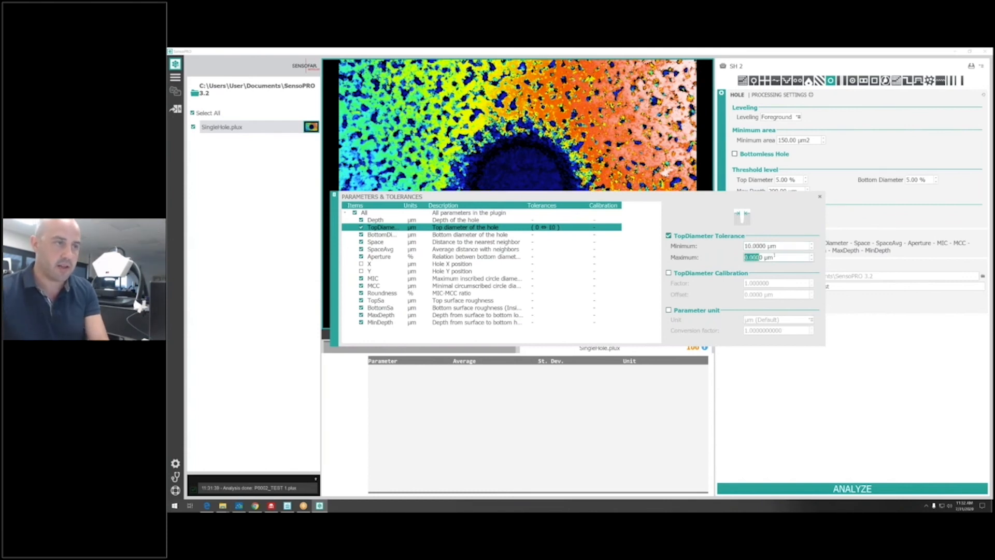
type("25")
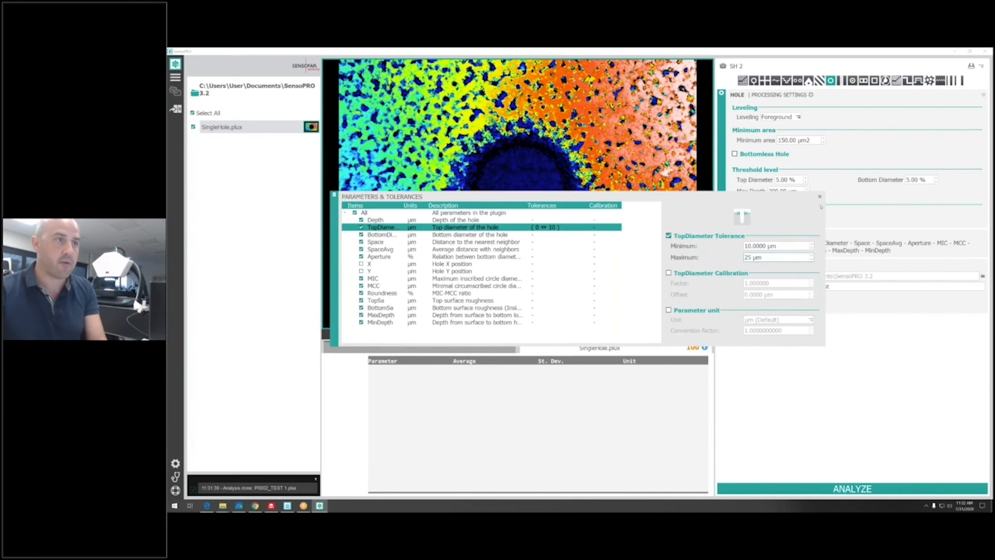
left_click(820, 198)
Run the Hole analysis on SingleHole.plux and compare the TopDiameter result with its tolerance in the parameter settings
left_click(853, 488)
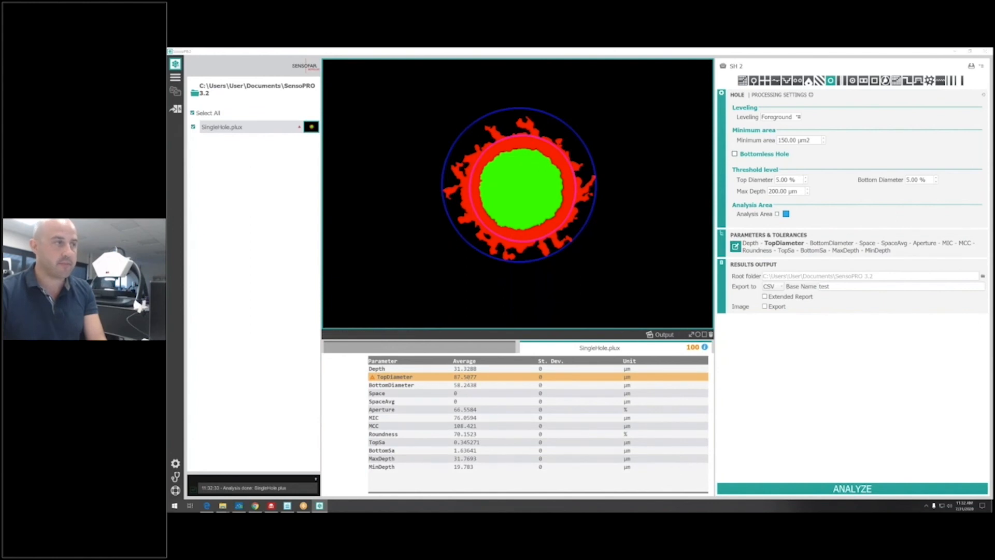
left_click(734, 247)
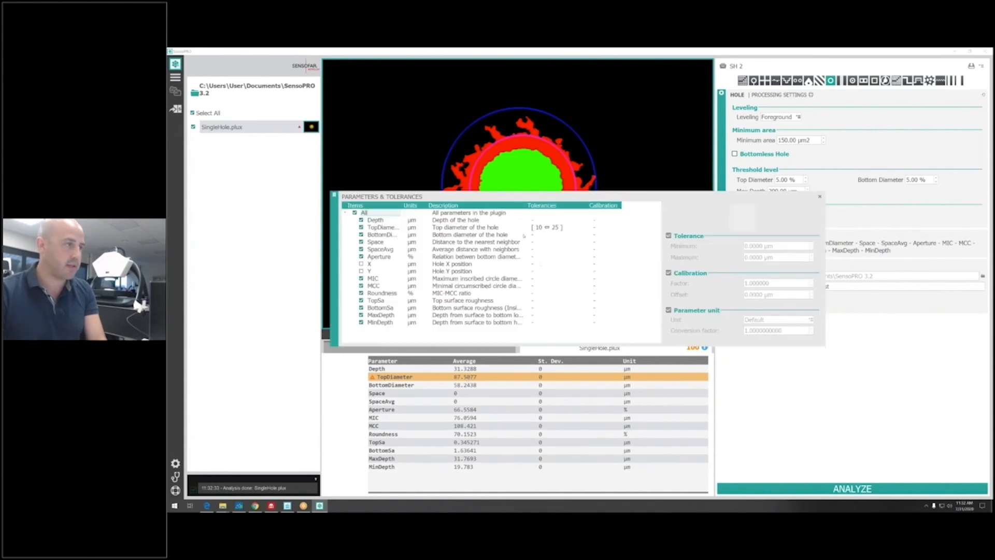
left_click(820, 197)
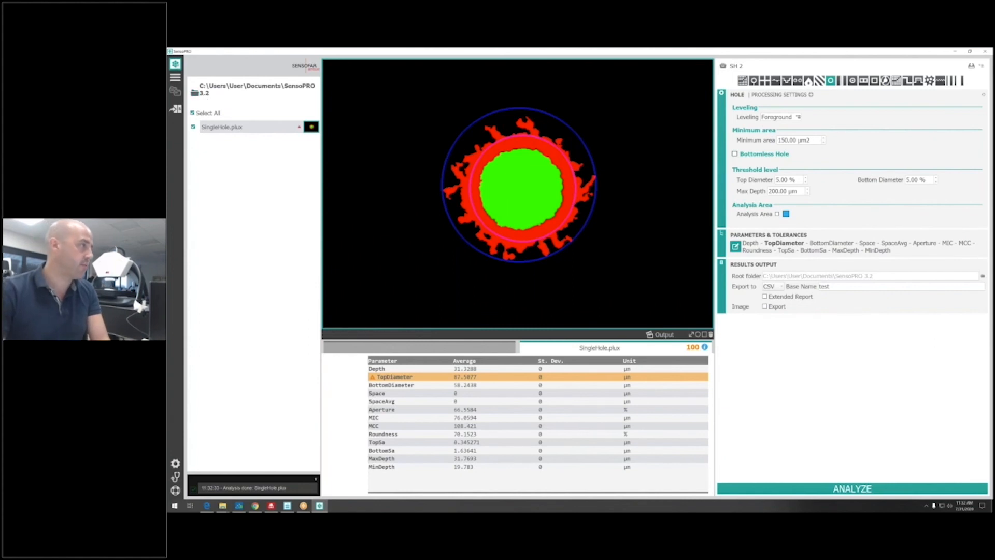
Load MultipleHoles.plux from the SensoPRO 3.2 folder and run the Hole analysis on it
left_click(195, 93)
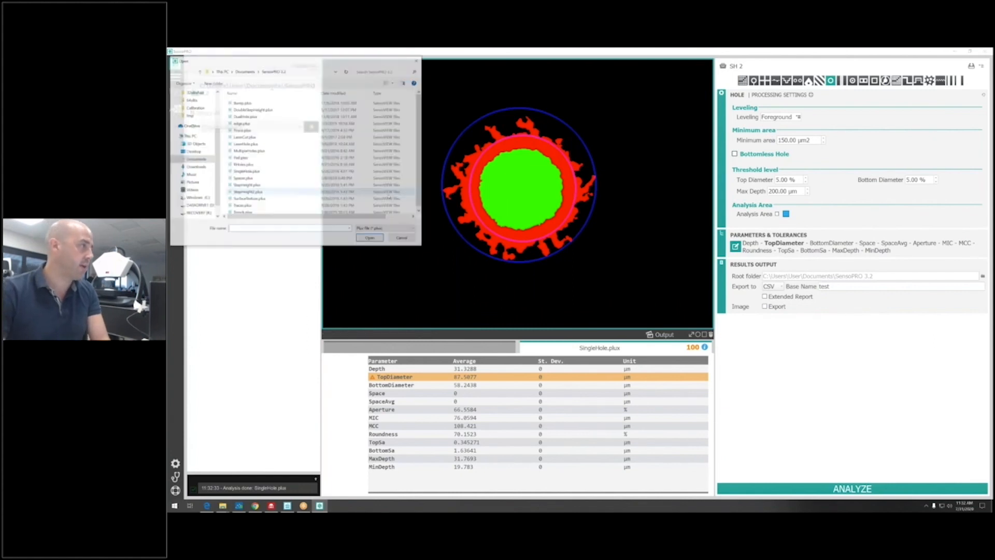
left_click(249, 150)
left_click(370, 239)
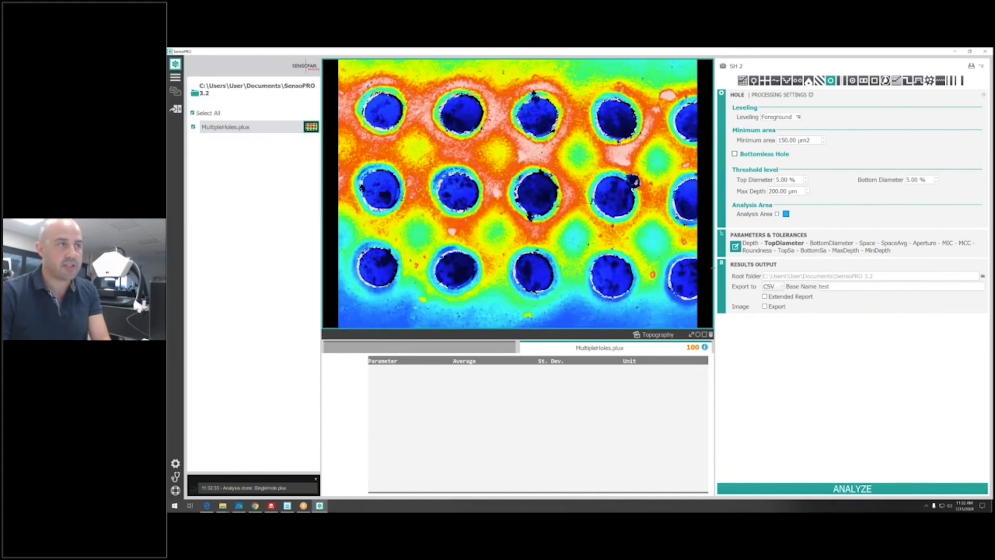
left_click(780, 488)
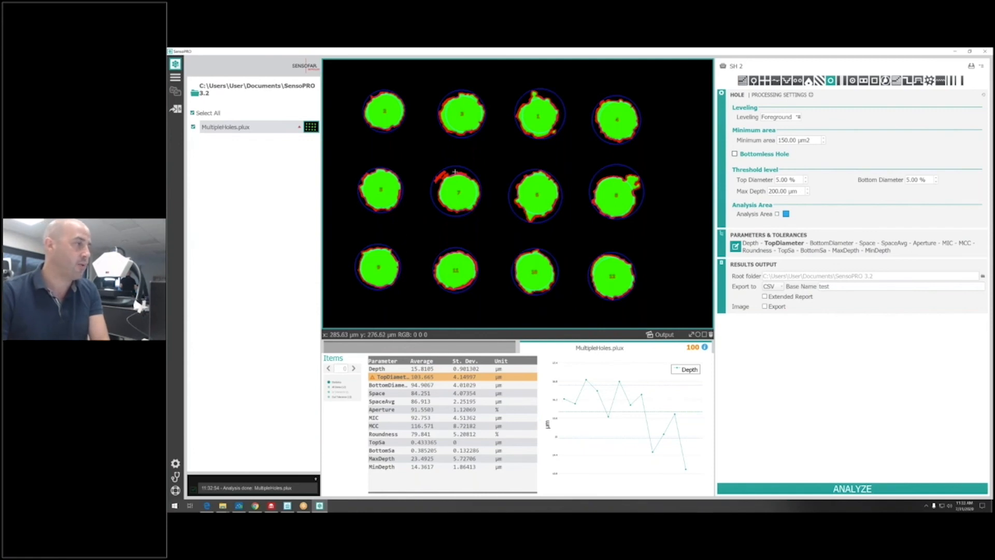
Choose the Pad analysis plugin and load Pad.plux from the SensoPRO 3.2 folder
left_click(863, 80)
left_click(194, 93)
double_click(288, 157)
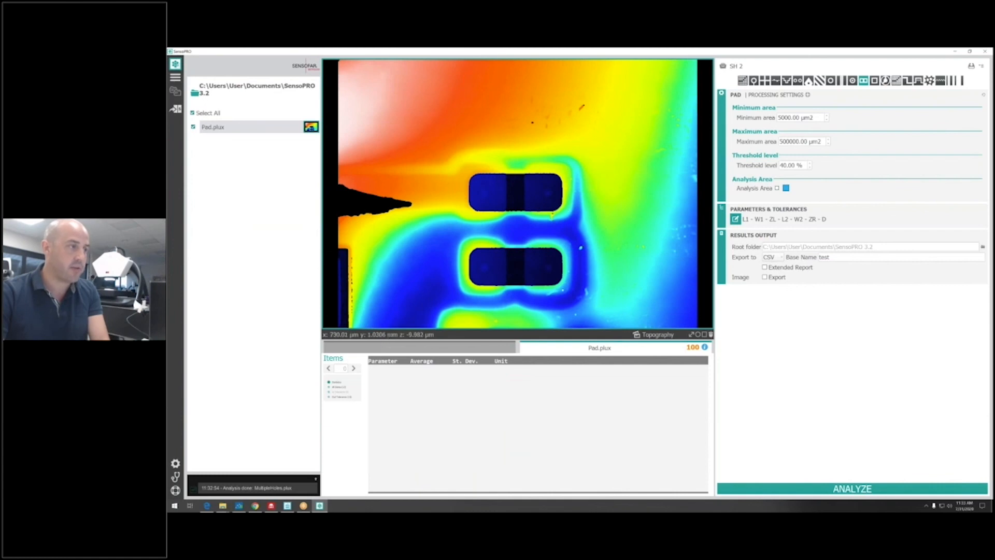
Review the Pad plugin's available parameters, and analyze Pad.plux to inspect the L1 result
left_click(735, 219)
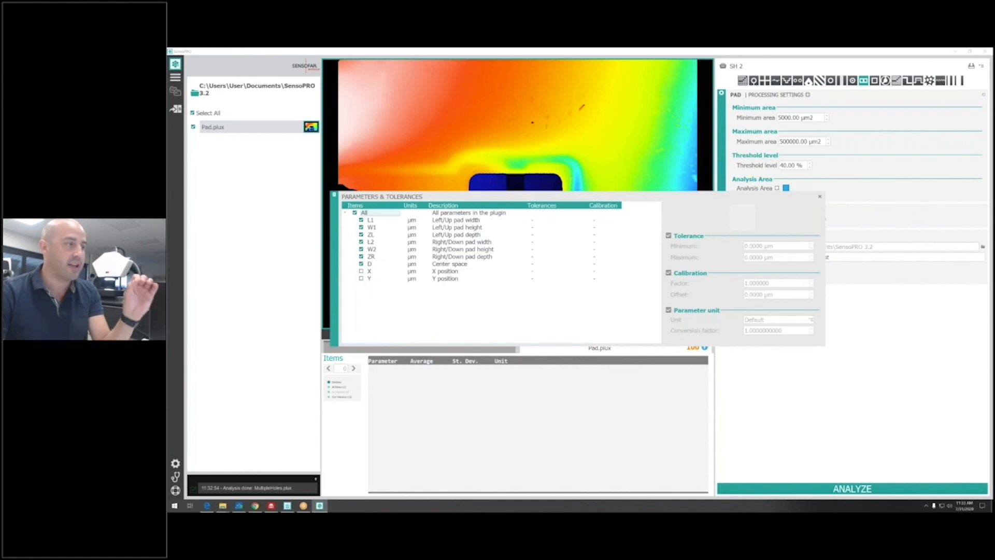
left_click(819, 197)
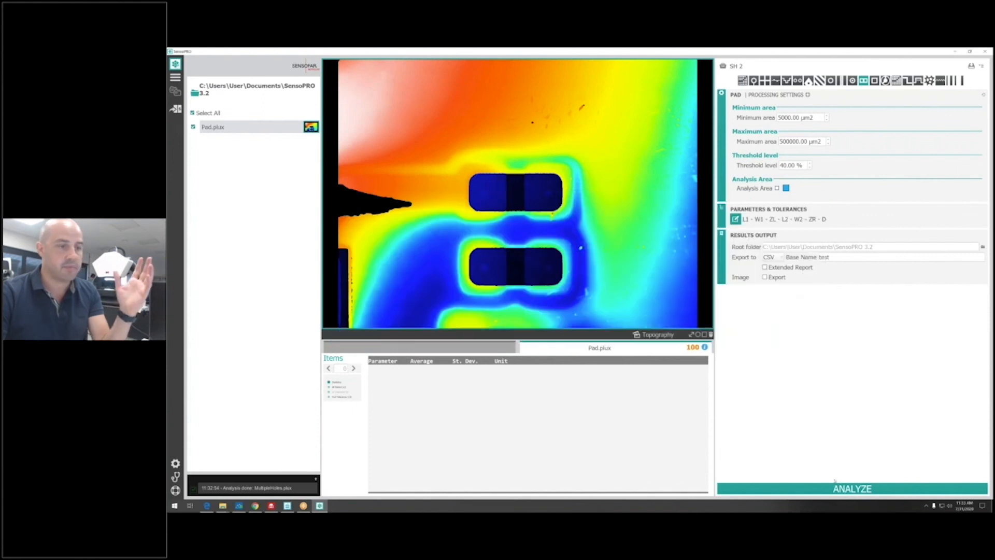
left_click(853, 488)
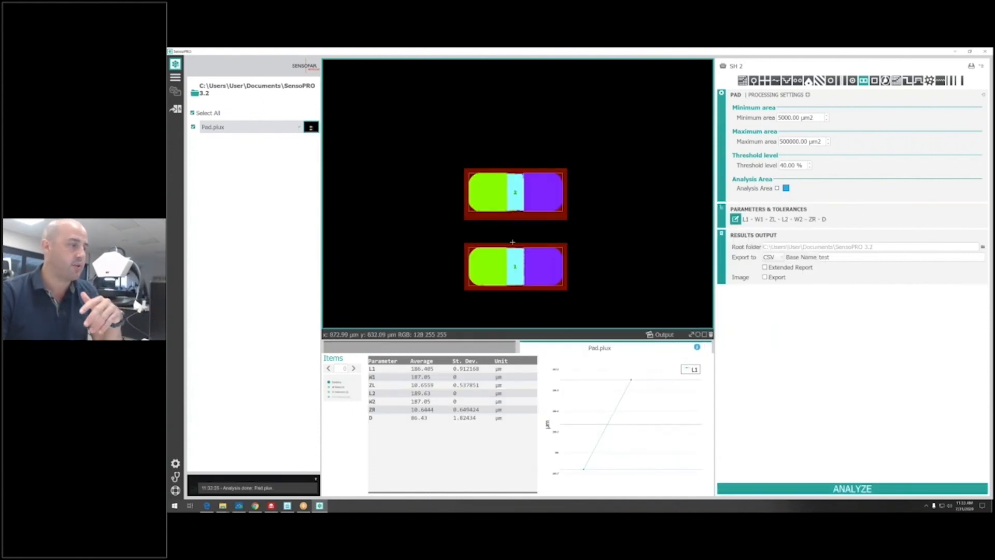
left_click(445, 369)
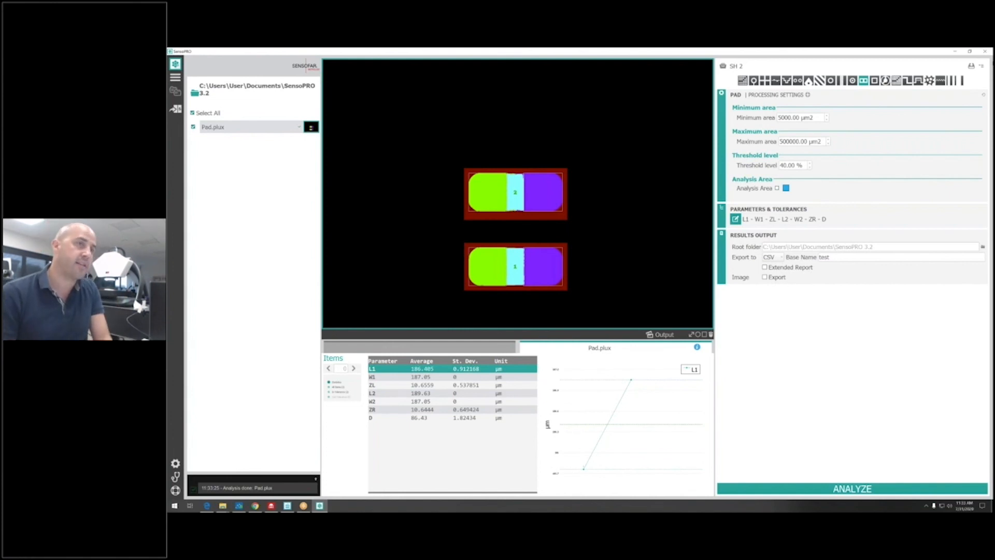
Choose the Surface Texture analysis plugin
left_click(928, 82)
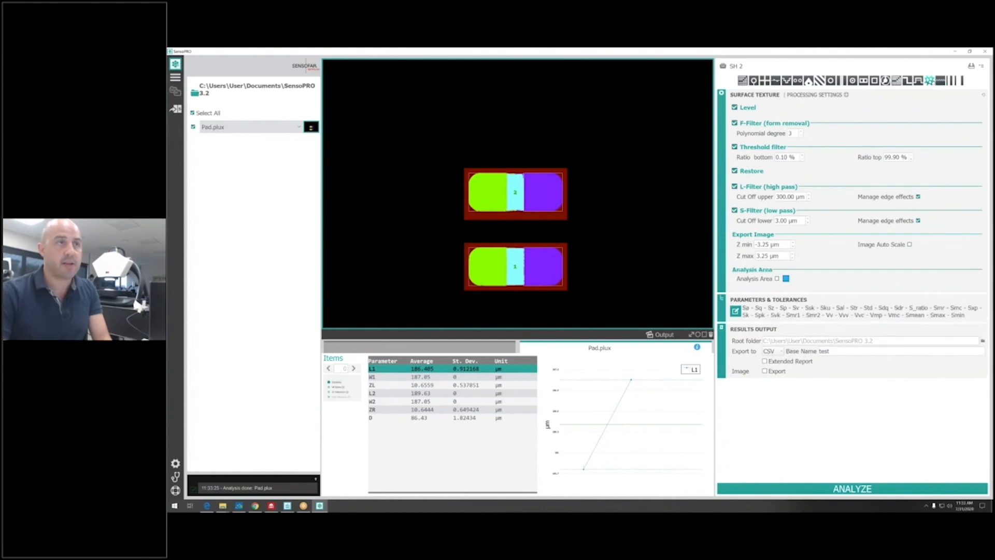